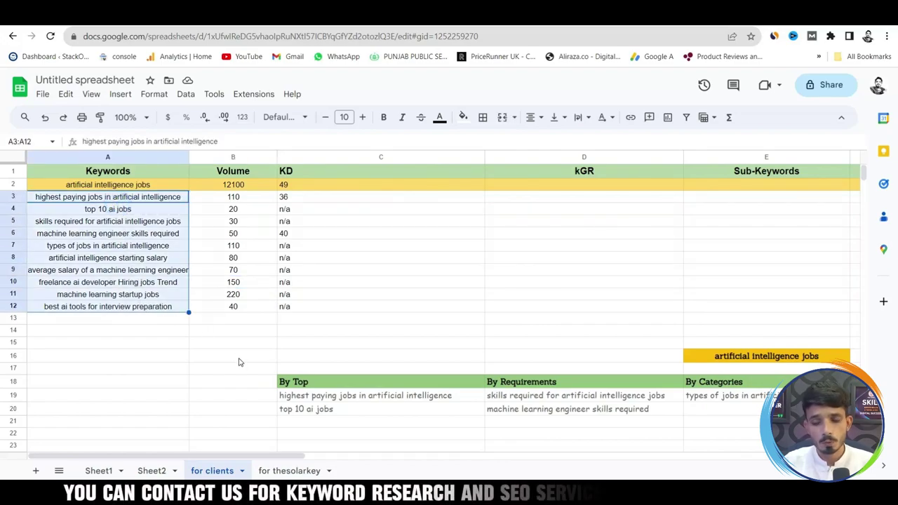
- Review the keyword list in A2:A12 and the keyword clusters starting at By Top on the for clients sheet
{"action": "left_click", "coordinate": [169, 233]}
{"action": "left_click_drag", "start_coordinate": [134, 185], "coordinate": [158, 310]}
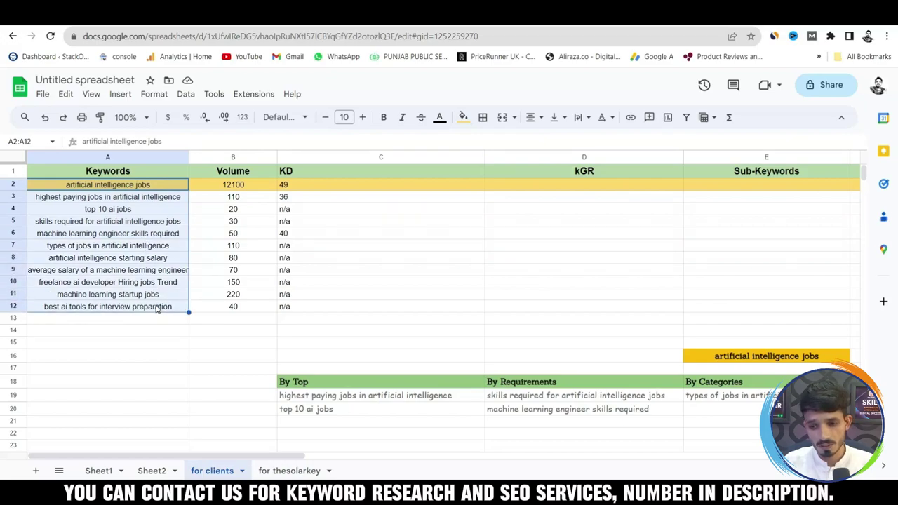
{"action": "left_click", "coordinate": [340, 386]}
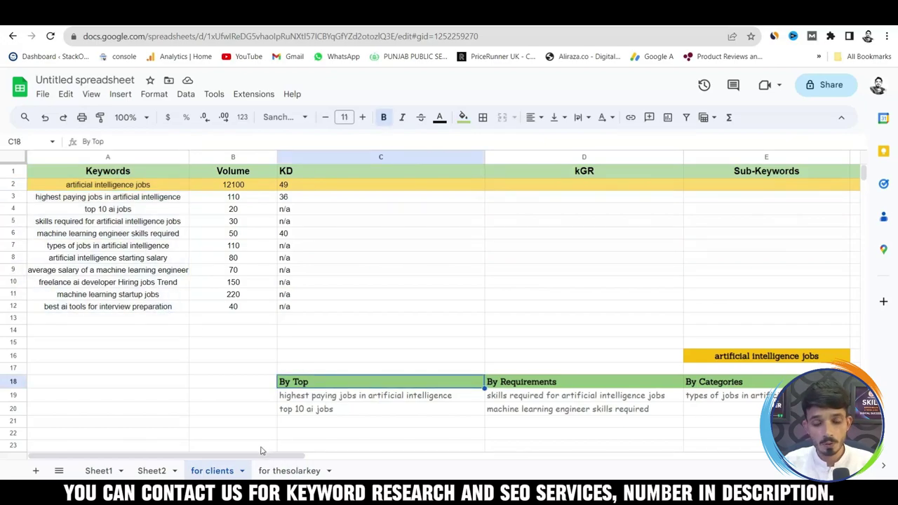
{"action": "scroll", "coordinate": [303, 462], "scroll_direction": "right", "scroll_amount": 3}
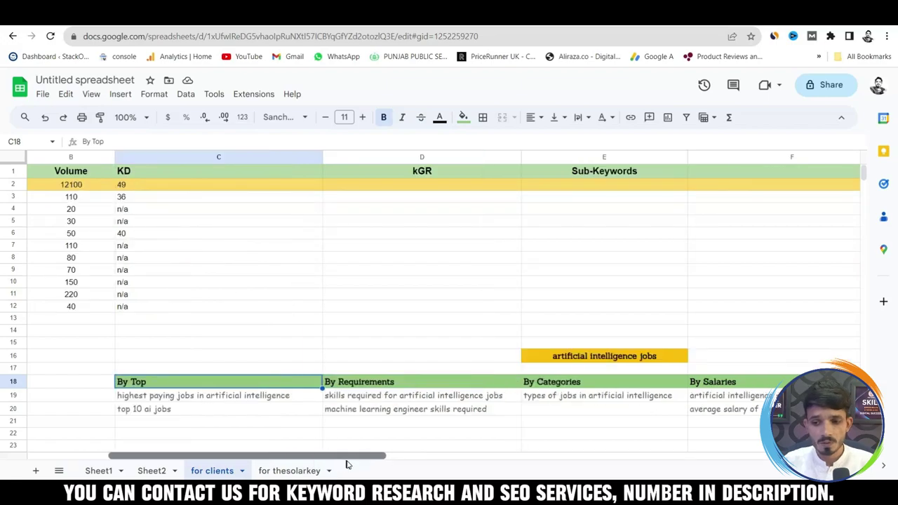
{"action": "scroll", "coordinate": [351, 468], "scroll_direction": "left", "scroll_amount": 3}
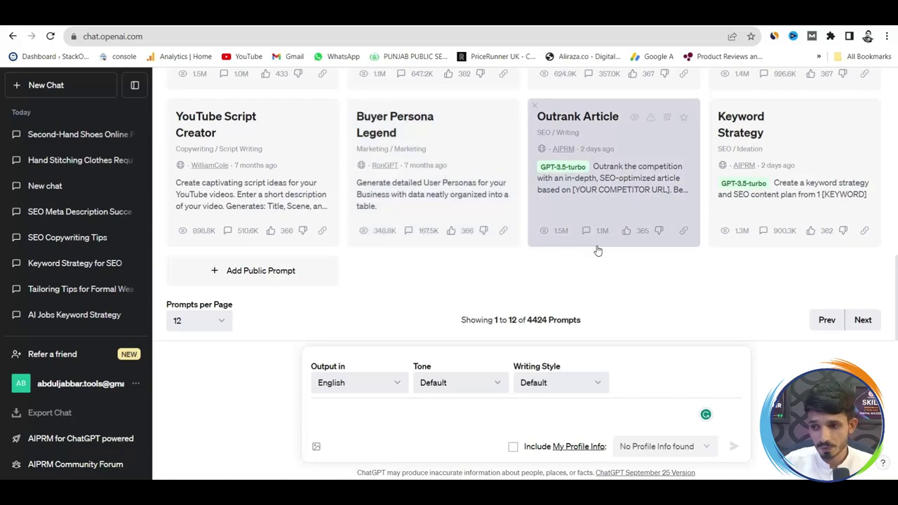
- Switch to ChatGPT and browse the public AIPRM prompts down to the Keyword Strategy prompt
{"action": "scroll", "coordinate": [453, 175], "scroll_direction": "up", "scroll_amount": 10}
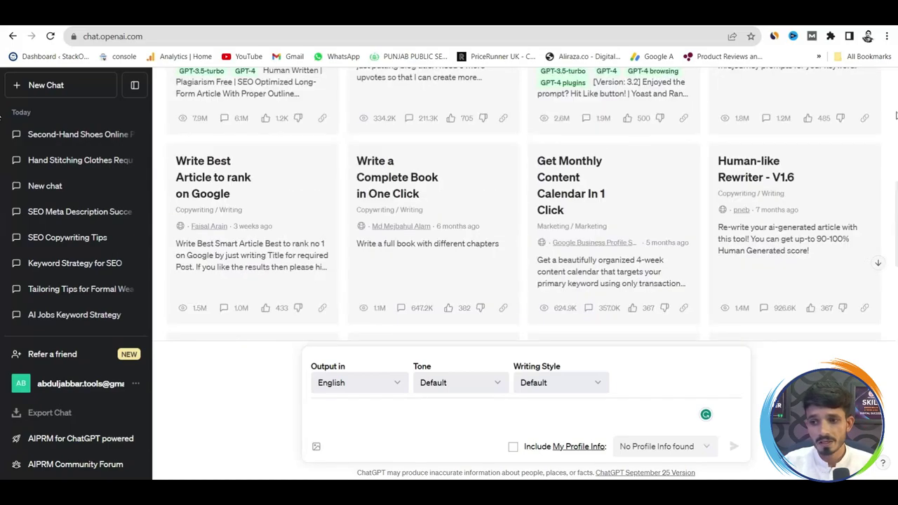
{"action": "left_click_drag", "start_coordinate": [453, 174], "coordinate": [497, 170]}
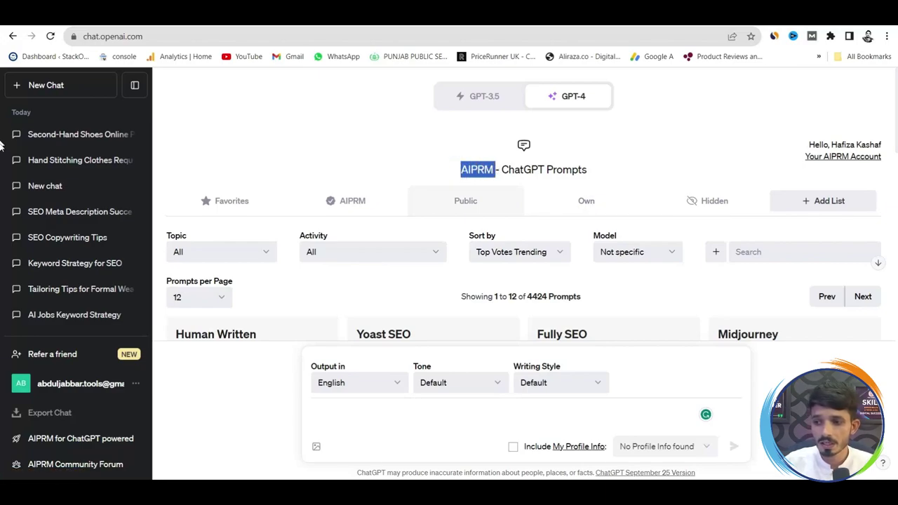
{"action": "scroll", "coordinate": [2, 203], "scroll_direction": "down", "scroll_amount": 3}
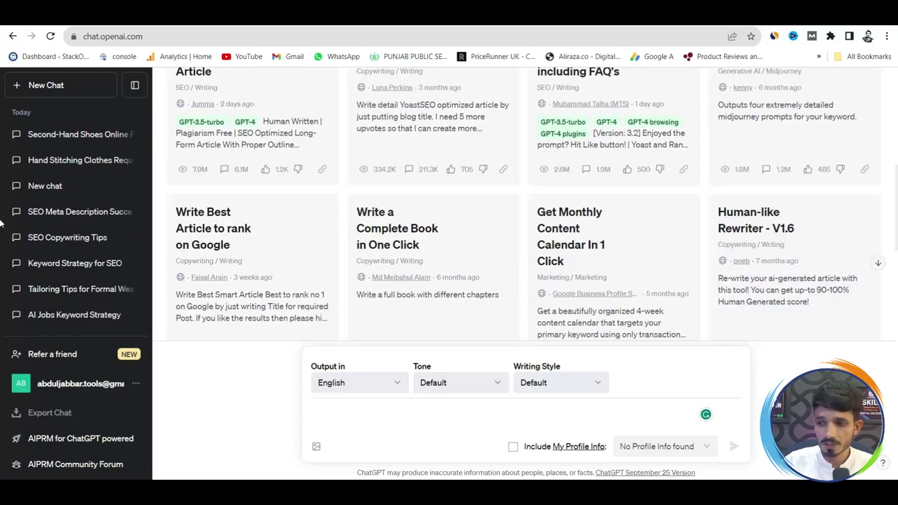
{"action": "scroll", "coordinate": [2, 251], "scroll_direction": "down", "scroll_amount": 2}
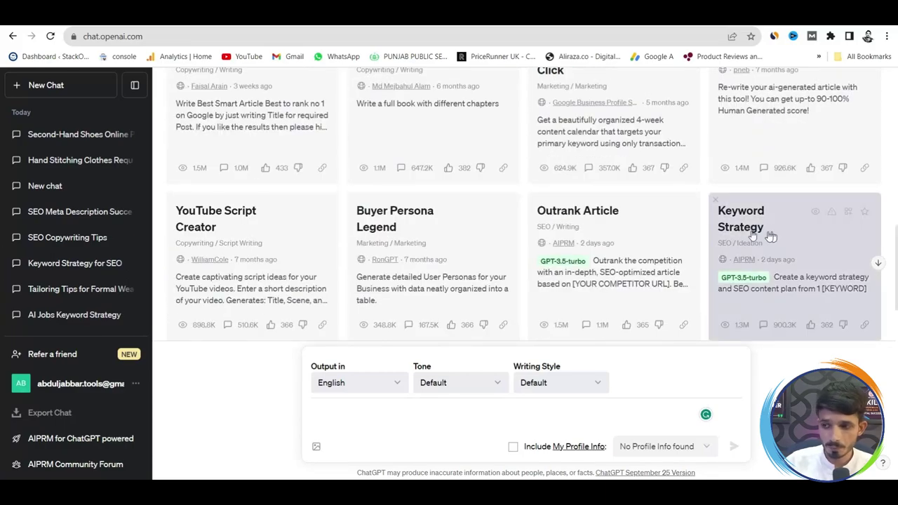
{"action": "scroll", "coordinate": [871, 151], "scroll_direction": "up", "scroll_amount": 5}
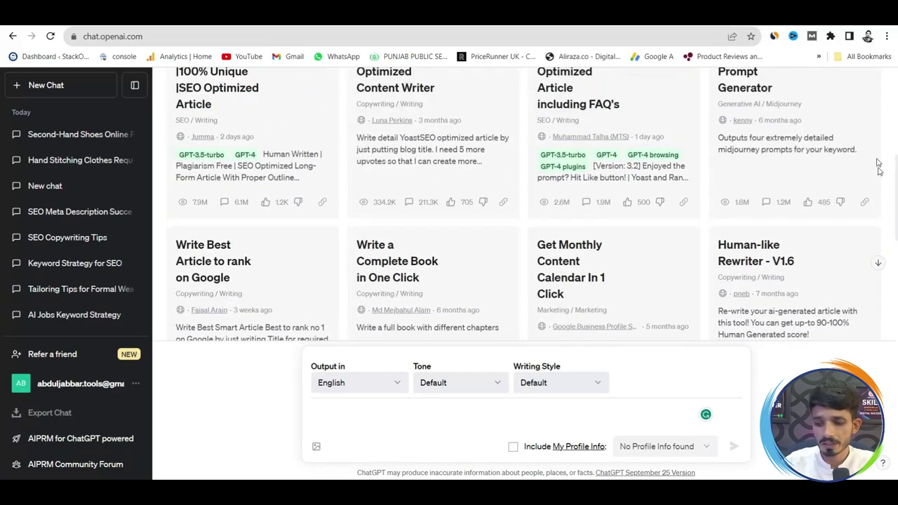
- Search the AIPRM prompt library for "keyword" and go to the message box
{"action": "left_click", "coordinate": [756, 129]}
{"action": "type", "text": "k"}
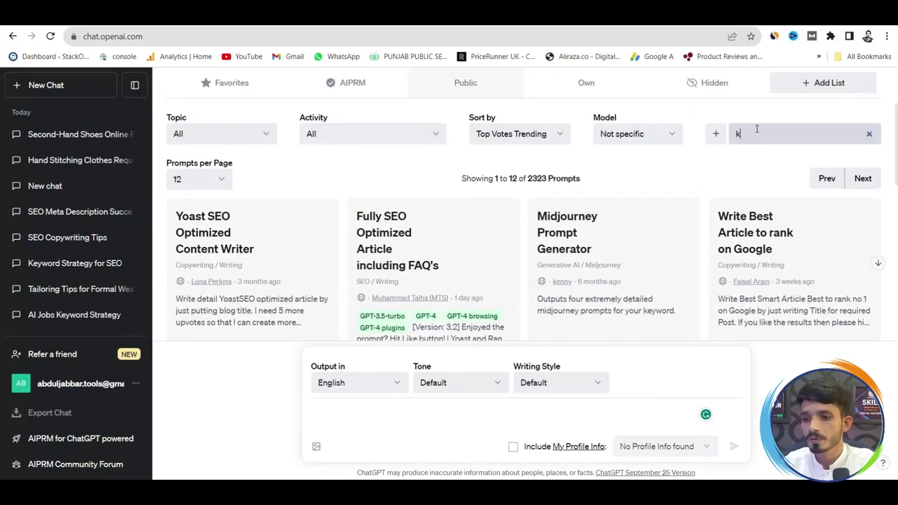
{"action": "type", "text": "eyword"}
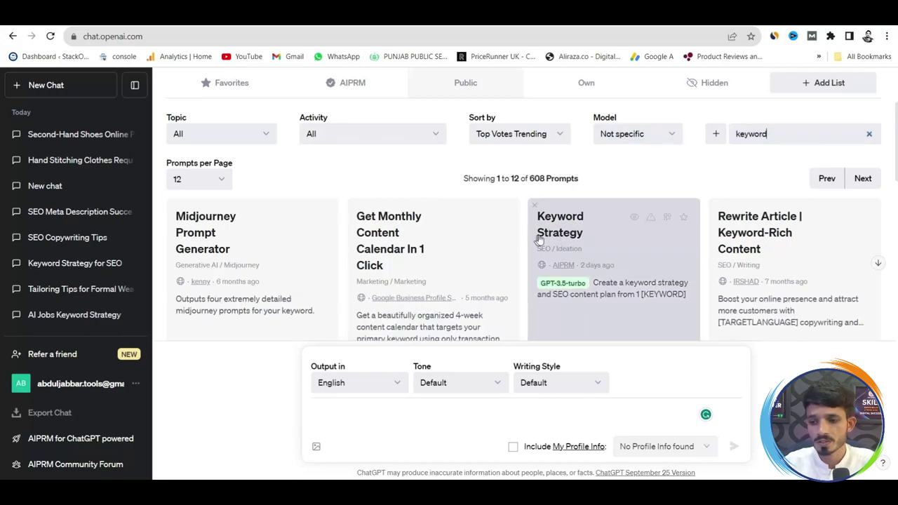
{"action": "left_click", "coordinate": [338, 419]}
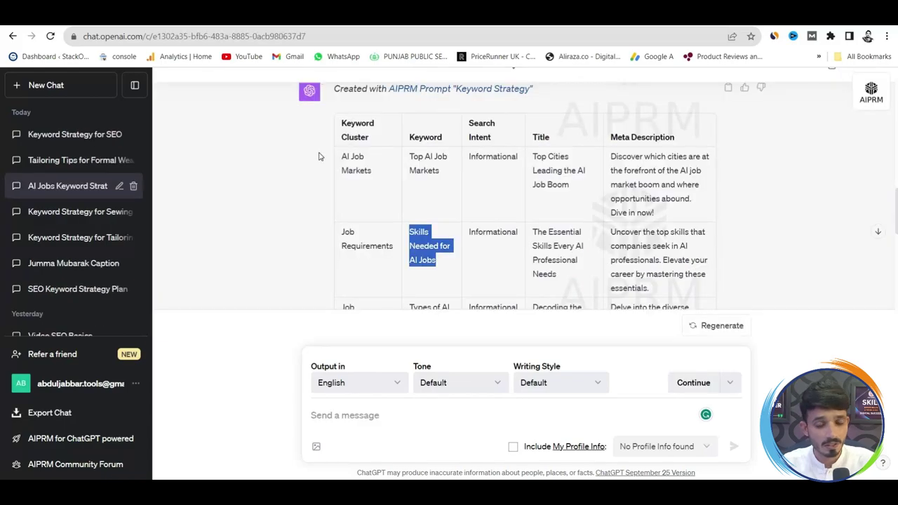
- Examine the AI Job Markets row of the AI Jobs keyword strategy table: cluster, keyword and search intent
{"action": "left_click", "coordinate": [319, 153]}
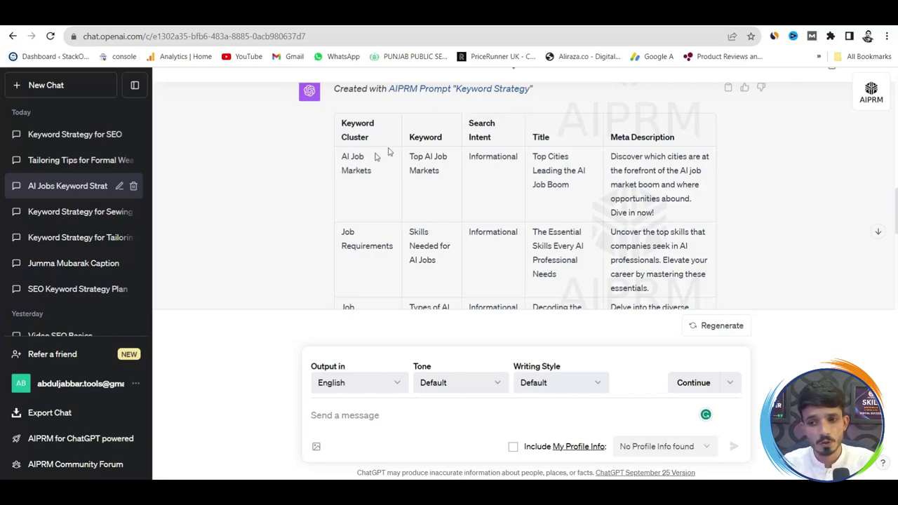
{"action": "left_click", "coordinate": [341, 156]}
{"action": "left_click_drag", "start_coordinate": [340, 156], "coordinate": [517, 169]}
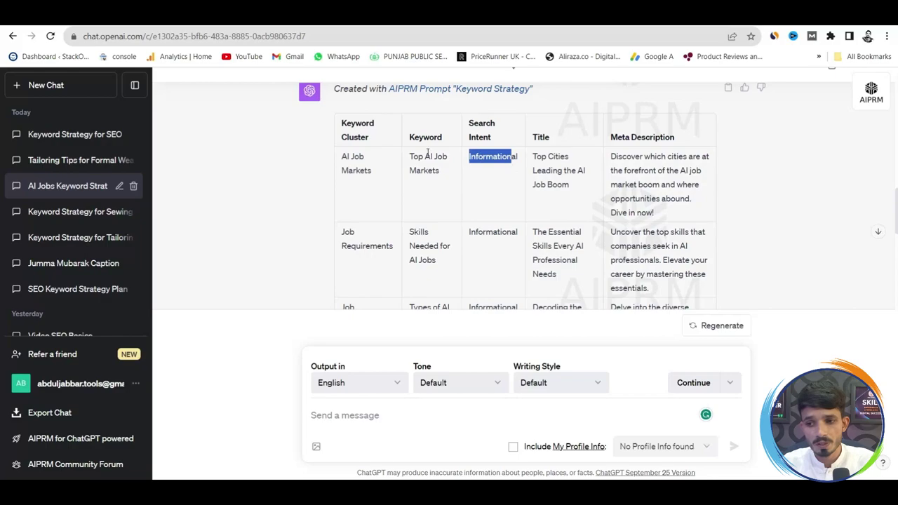
{"action": "left_click_drag", "start_coordinate": [410, 156], "coordinate": [447, 156]}
{"action": "left_click", "coordinate": [427, 155]}
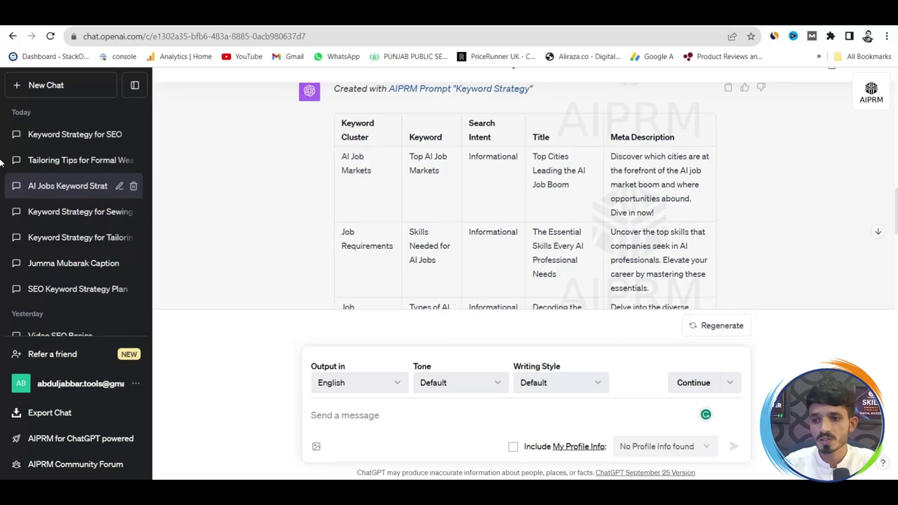
- Read through the remaining keyword clusters, from Job Requirements to Job Preparation, and return to the table's start
{"action": "scroll", "coordinate": [1, 204], "scroll_direction": "up", "scroll_amount": 1}
{"action": "scroll", "coordinate": [2, 210], "scroll_direction": "down", "scroll_amount": 2}
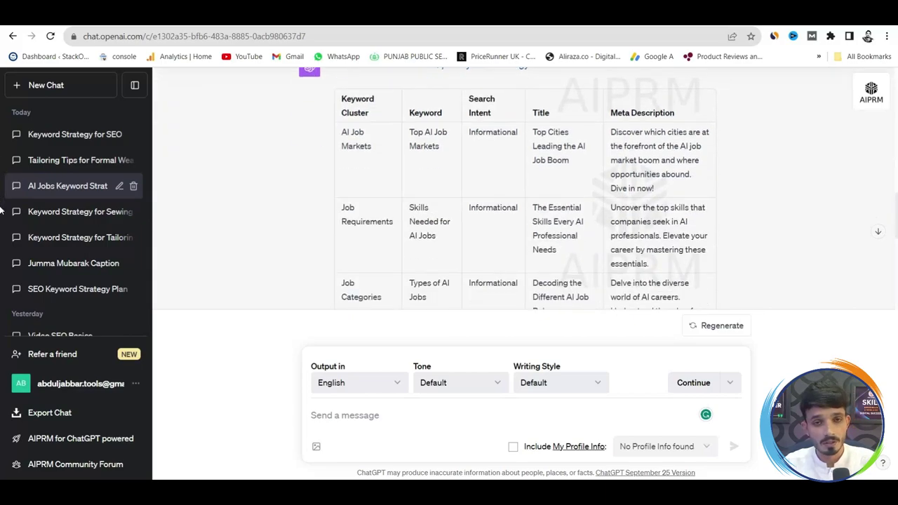
{"action": "scroll", "coordinate": [2, 224], "scroll_direction": "down", "scroll_amount": 3}
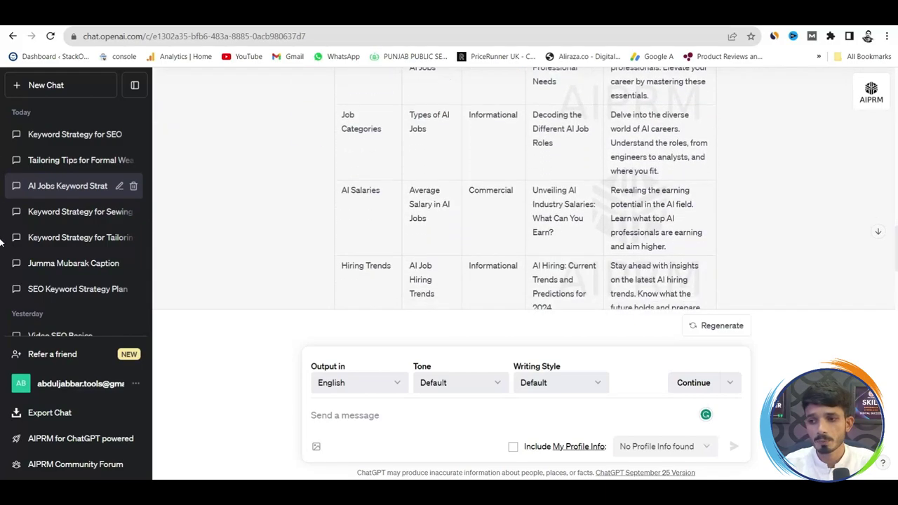
{"action": "scroll", "coordinate": [1, 246], "scroll_direction": "down", "scroll_amount": 4}
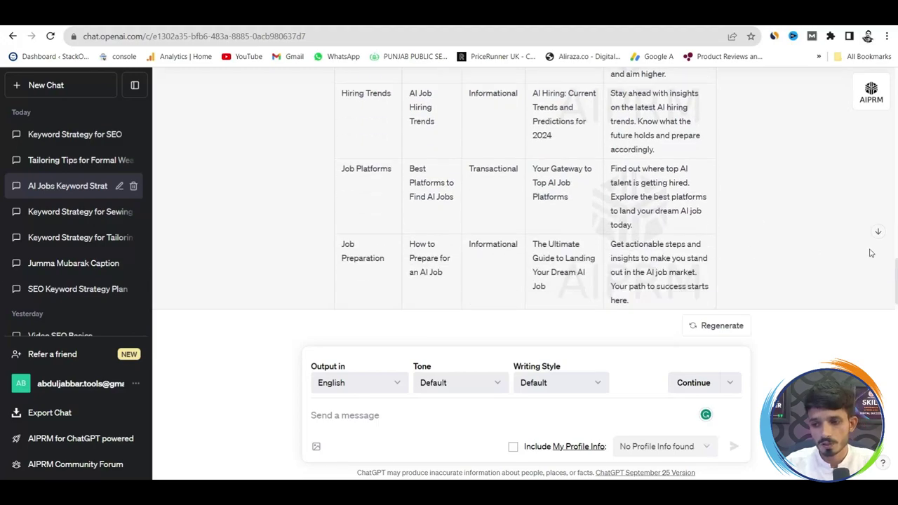
{"action": "scroll", "coordinate": [892, 210], "scroll_direction": "up", "scroll_amount": 10}
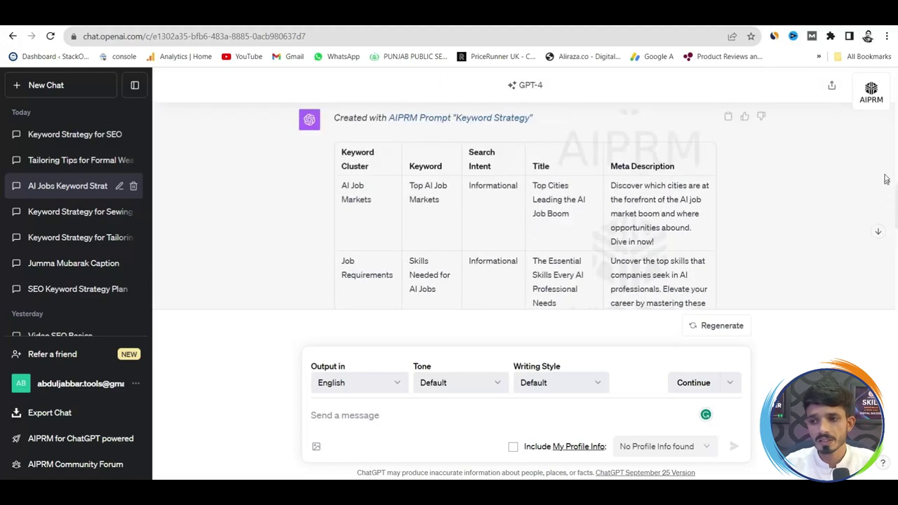
{"action": "scroll", "coordinate": [895, 205], "scroll_direction": "down", "scroll_amount": 2}
{"action": "scroll", "coordinate": [896, 205], "scroll_direction": "down", "scroll_amount": 3}
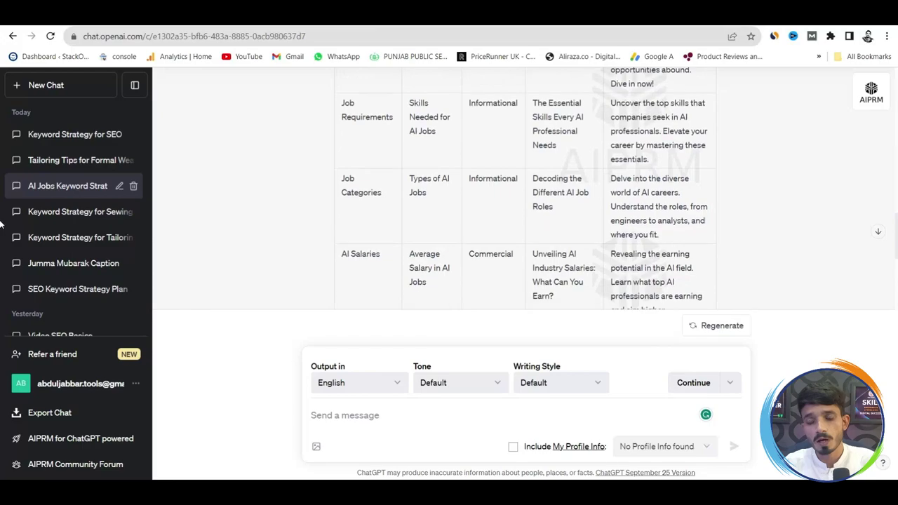
{"action": "scroll", "coordinate": [891, 200], "scroll_direction": "up", "scroll_amount": 3}
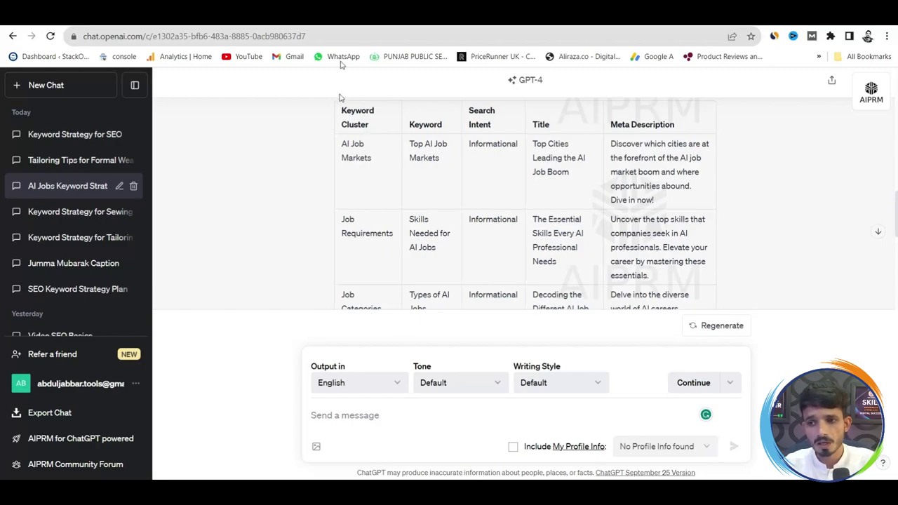
- Switch to Keywords Cloud and check the search query used for the discovered keywords
{"action": "left_click", "coordinate": [341, 21]}
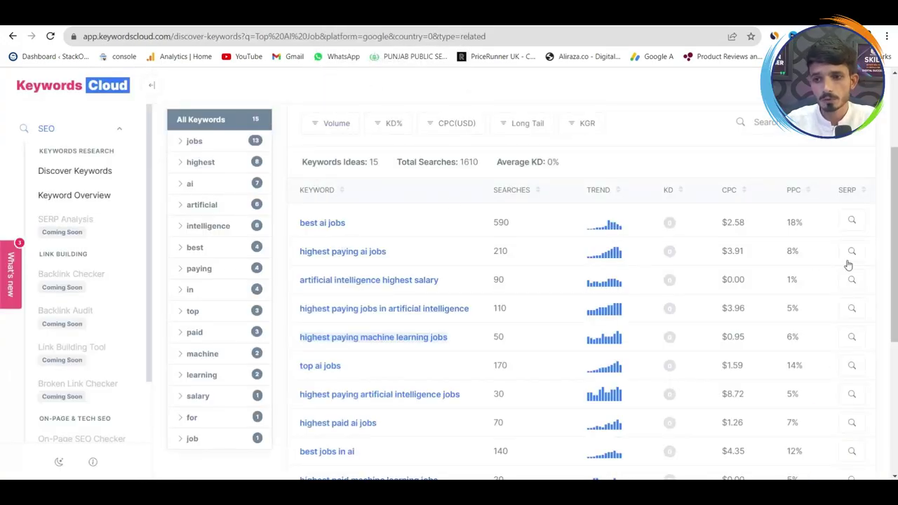
{"action": "left_click_drag", "start_coordinate": [895, 267], "coordinate": [895, 189]}
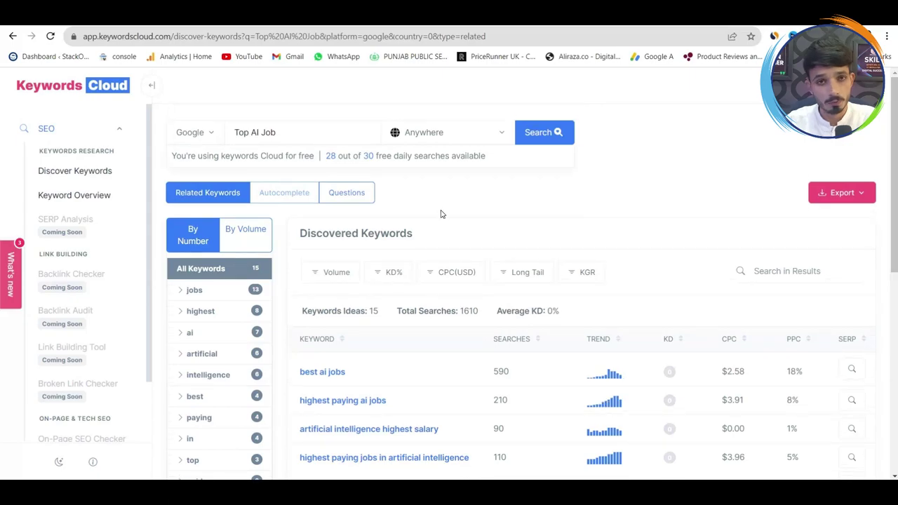
{"action": "left_click", "coordinate": [268, 133]}
{"action": "mouse_move", "coordinate": [268, 134]}
{"action": "left_mouse_down"}
{"action": "mouse_move", "coordinate": [237, 133]}
{"action": "mouse_move", "coordinate": [282, 131]}
{"action": "left_mouse_up"}
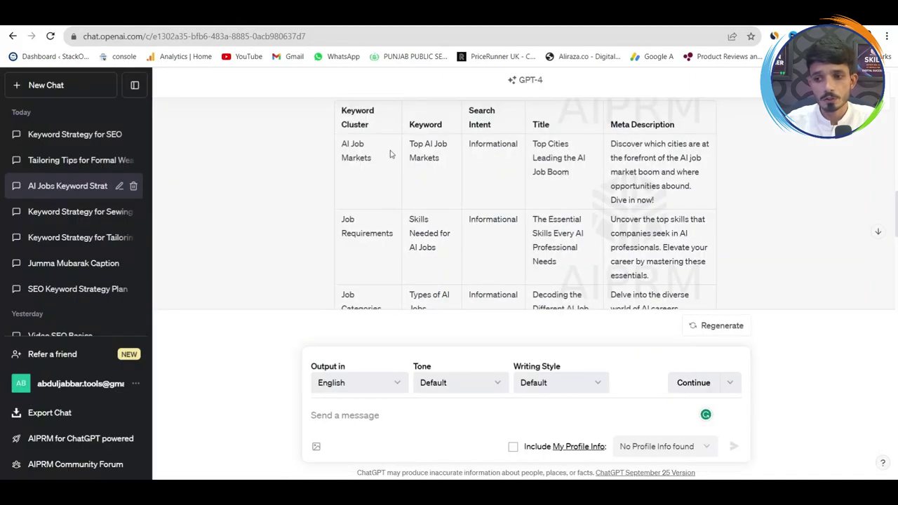
- Take the keyword "Top AI Job" from the ChatGPT strategy table and look it up in Keywords Cloud for Google, Anywhere
{"action": "left_click_drag", "start_coordinate": [411, 143], "coordinate": [451, 146]}
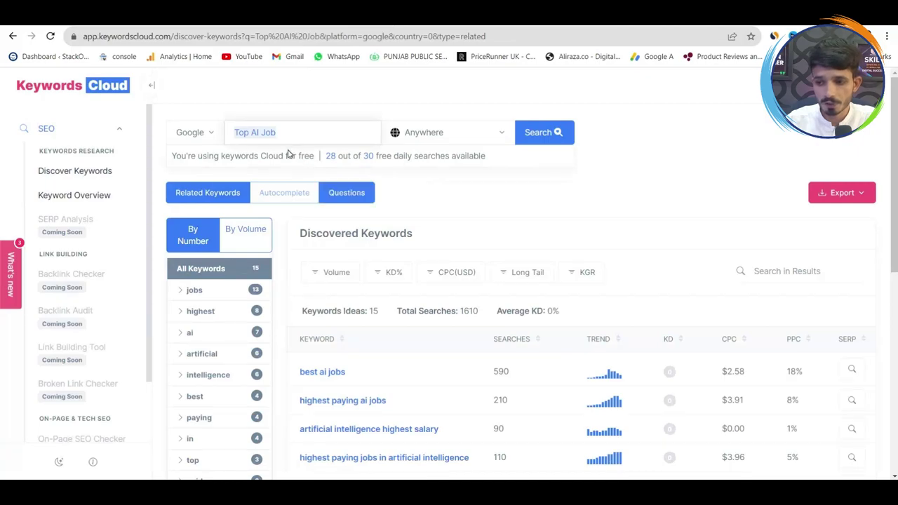
{"action": "scroll", "coordinate": [857, 200], "scroll_direction": "down", "scroll_amount": 3}
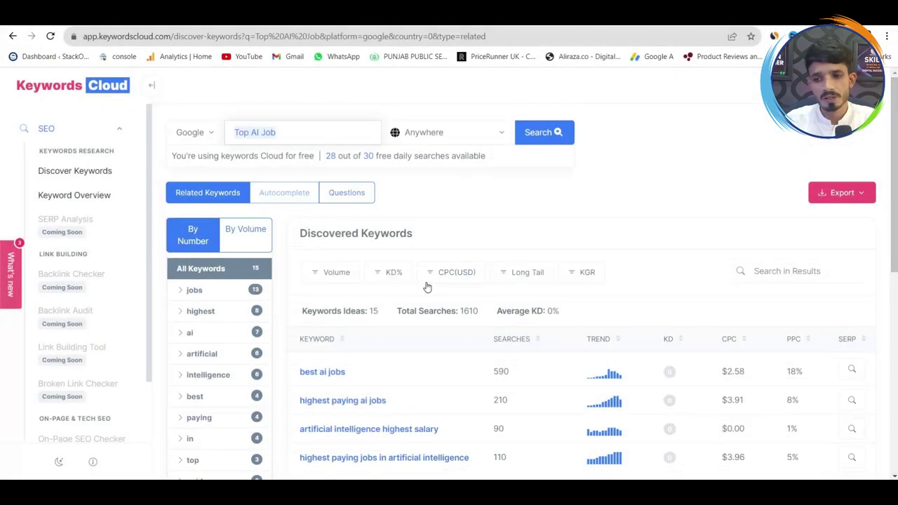
{"action": "triple_click", "coordinate": [287, 141]}
{"action": "left_click", "coordinate": [286, 140]}
{"action": "left_click_drag", "start_coordinate": [276, 133], "coordinate": [234, 132]}
{"action": "left_click", "coordinate": [534, 139]}
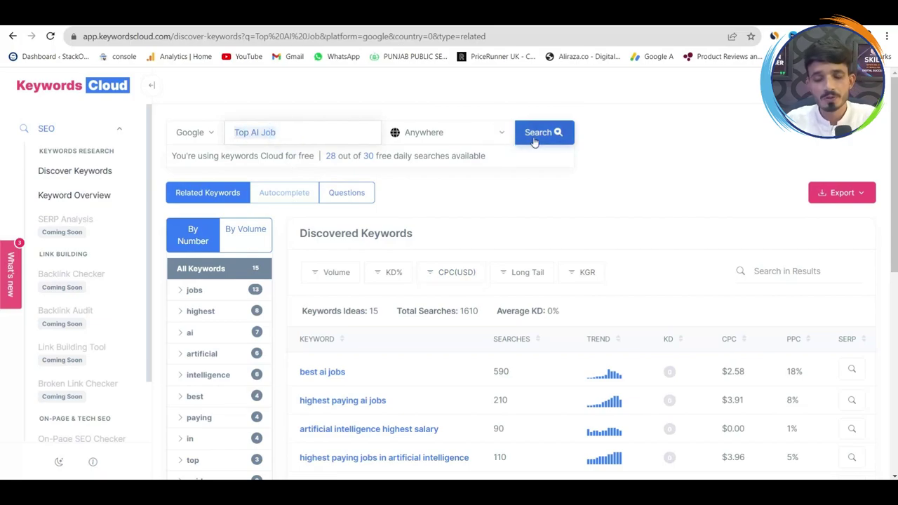
- Examine the discovered related keywords and their search volumes for "Top AI Job"
{"action": "scroll", "coordinate": [2, 168], "scroll_direction": "down", "scroll_amount": 1}
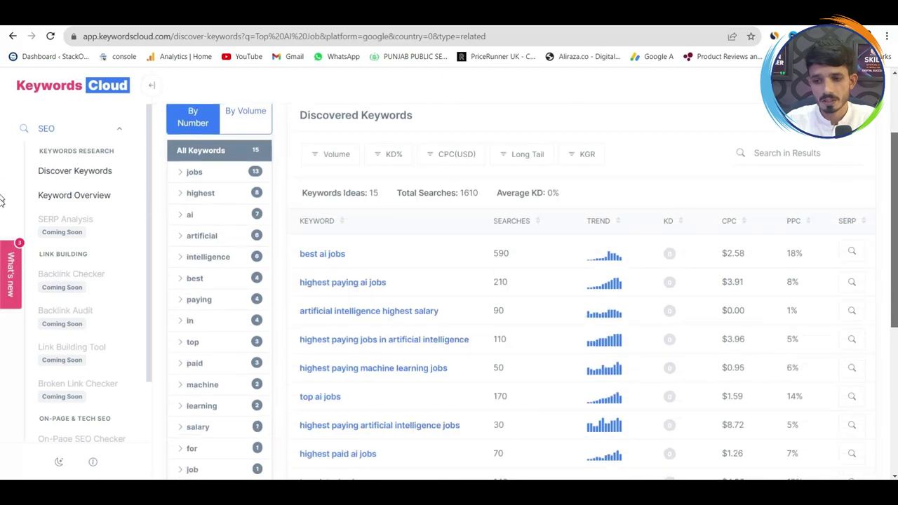
{"action": "scroll", "coordinate": [2, 200], "scroll_direction": "down", "scroll_amount": 1}
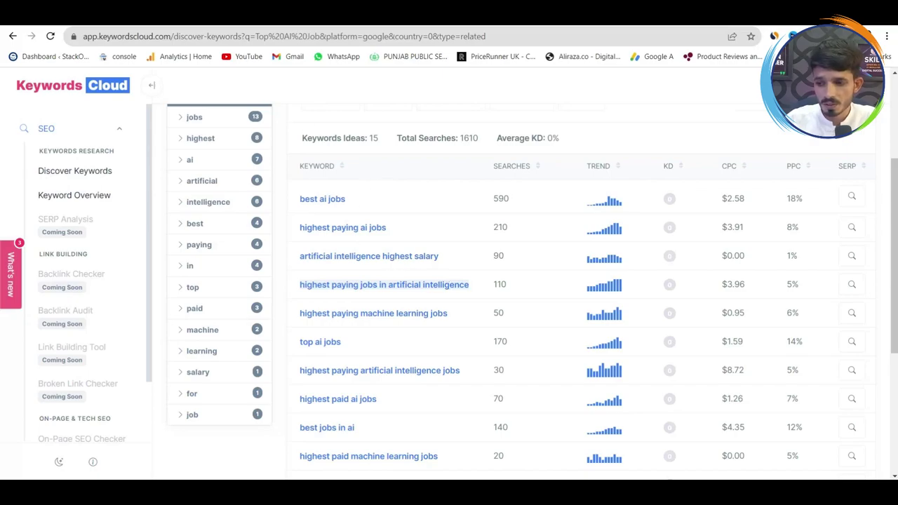
{"action": "scroll", "coordinate": [882, 234], "scroll_direction": "down", "scroll_amount": 2}
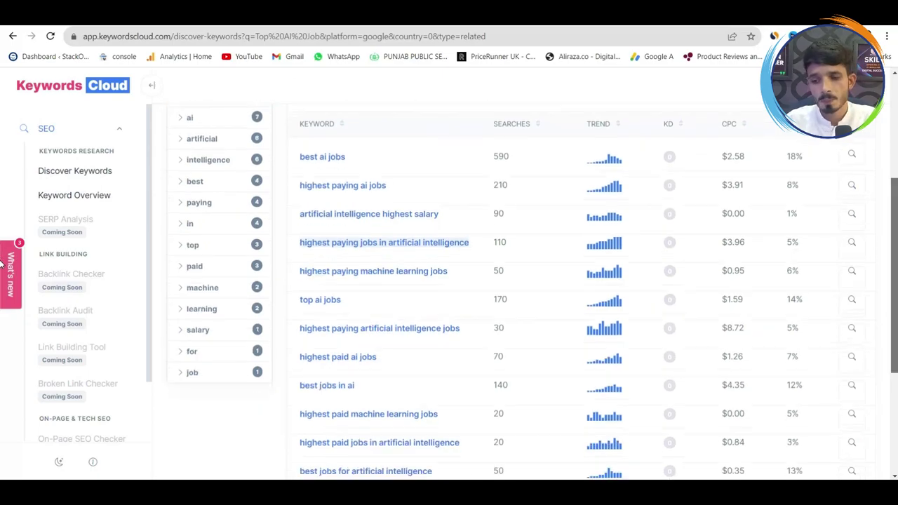
{"action": "scroll", "coordinate": [459, 315], "scroll_direction": "down", "scroll_amount": 1}
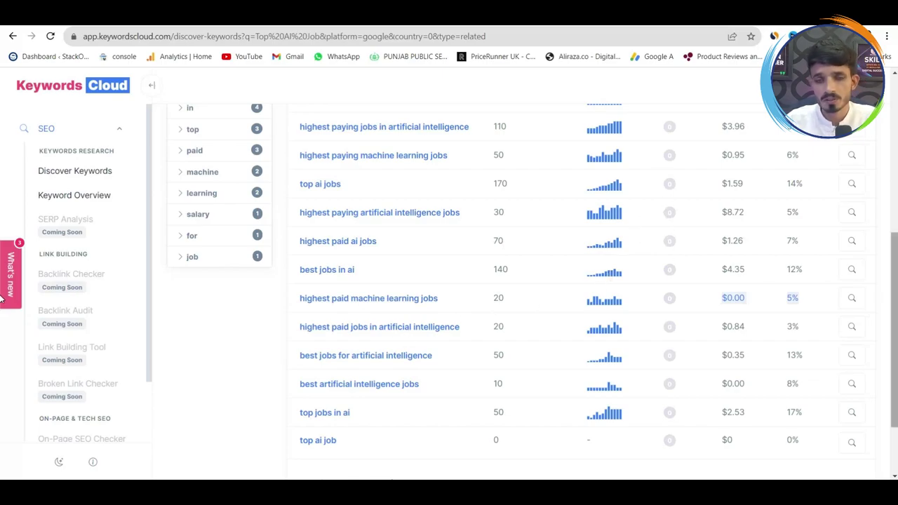
{"action": "scroll", "coordinate": [763, 265], "scroll_direction": "up", "scroll_amount": 3}
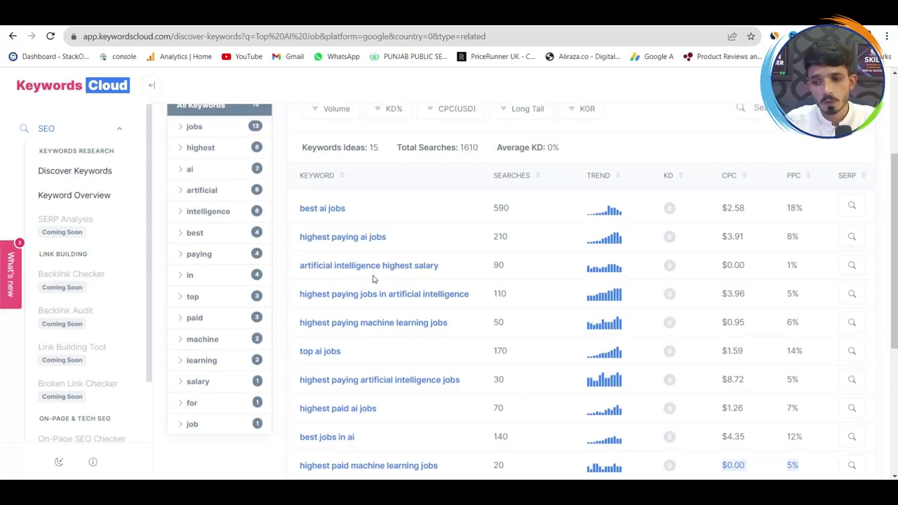
- Pick out "highest paying jobs in artificial intelligence" and compare it with the Keywords column in the Google Sheets keyword list
{"action": "left_click_drag", "start_coordinate": [469, 297], "coordinate": [303, 294]}
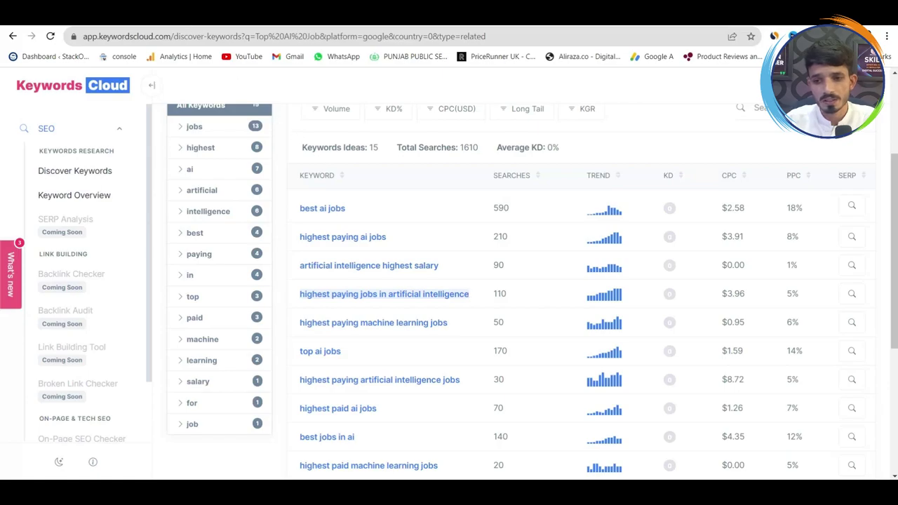
{"action": "key", "text": "ctrl+Tab"}
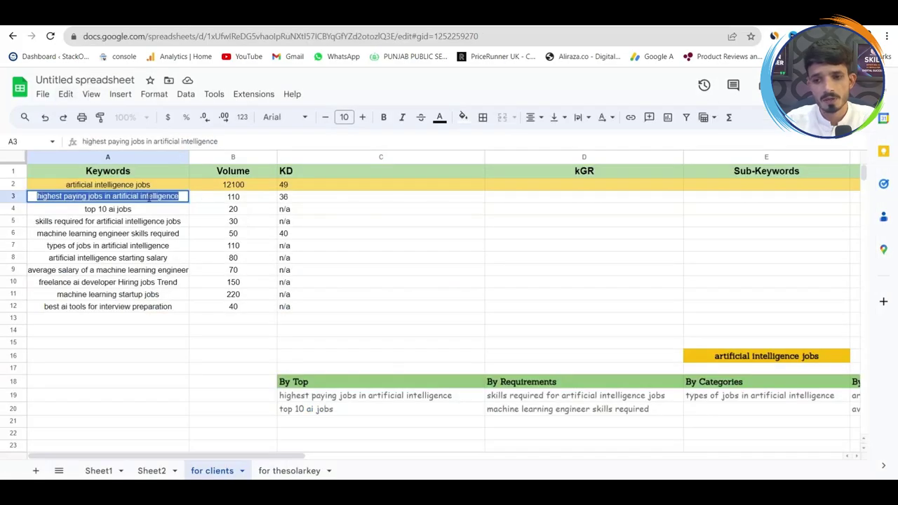
{"action": "left_click", "coordinate": [108, 184]}
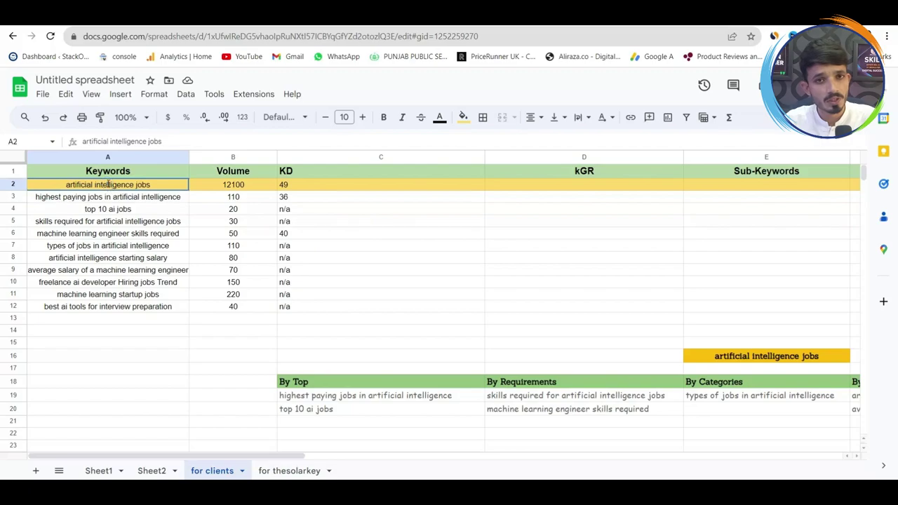
- Examine the main keyword "artificial intelligence jobs" and its search volume in the keyword list
{"action": "double_click", "coordinate": [111, 184]}
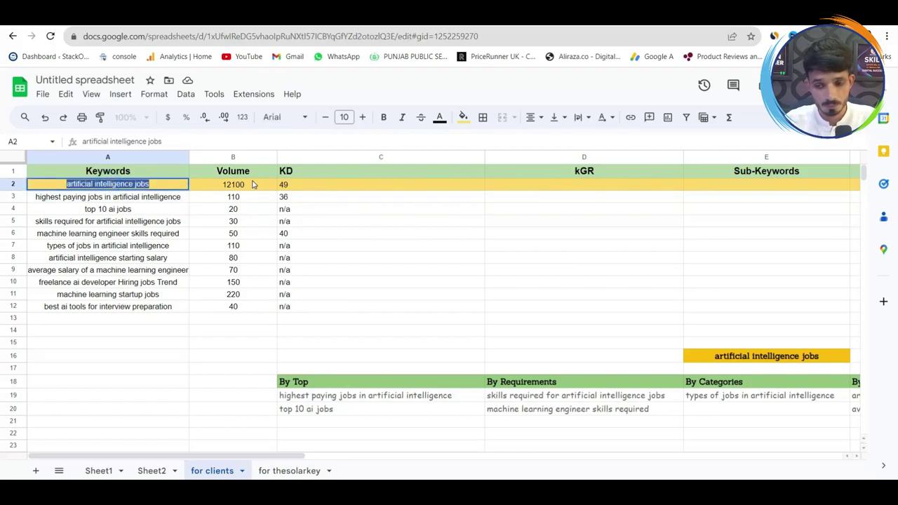
{"action": "left_click", "coordinate": [126, 196]}
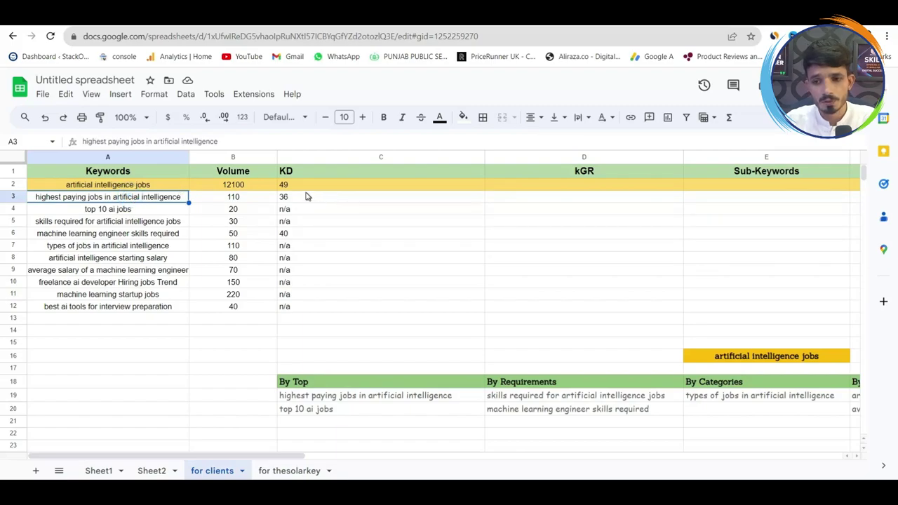
{"action": "left_click", "coordinate": [20, 184]}
{"action": "left_click", "coordinate": [93, 186]}
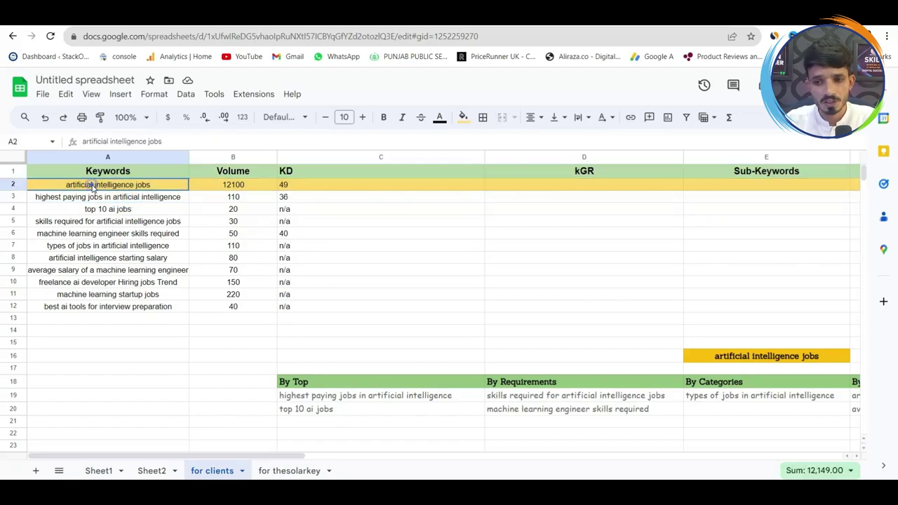
{"action": "double_click", "coordinate": [94, 187]}
{"action": "left_click_drag", "start_coordinate": [158, 184], "coordinate": [62, 185]}
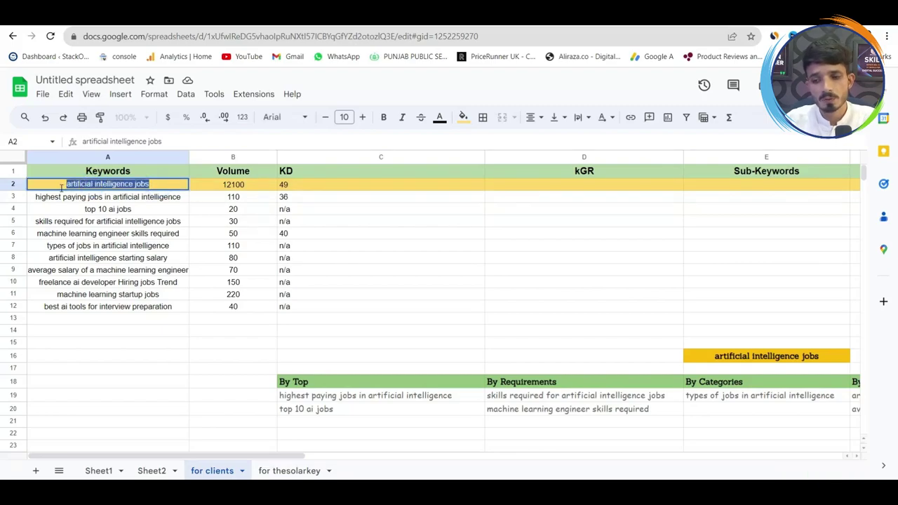
{"action": "double_click", "coordinate": [238, 184]}
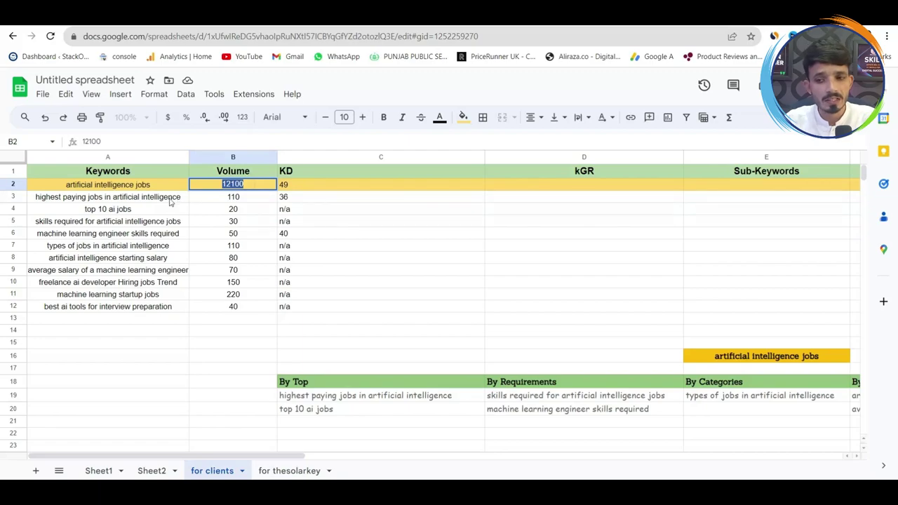
{"action": "double_click", "coordinate": [133, 185]}
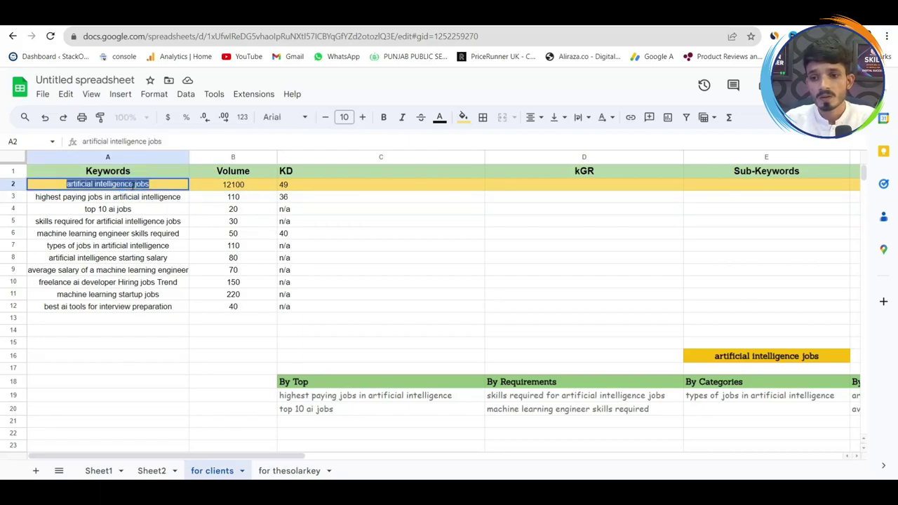
- Compare the sub-keywords "highest paying jobs in artificial intelligence" and "top 10 ai jobs" with the main keyword "artificial intelligence jobs"
{"action": "left_click", "coordinate": [122, 198]}
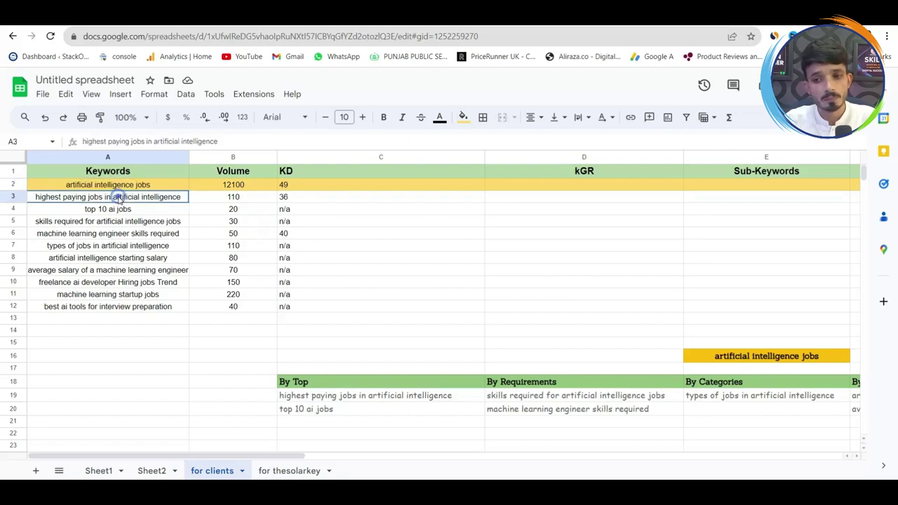
{"action": "double_click", "coordinate": [120, 197]}
{"action": "left_click", "coordinate": [120, 197]}
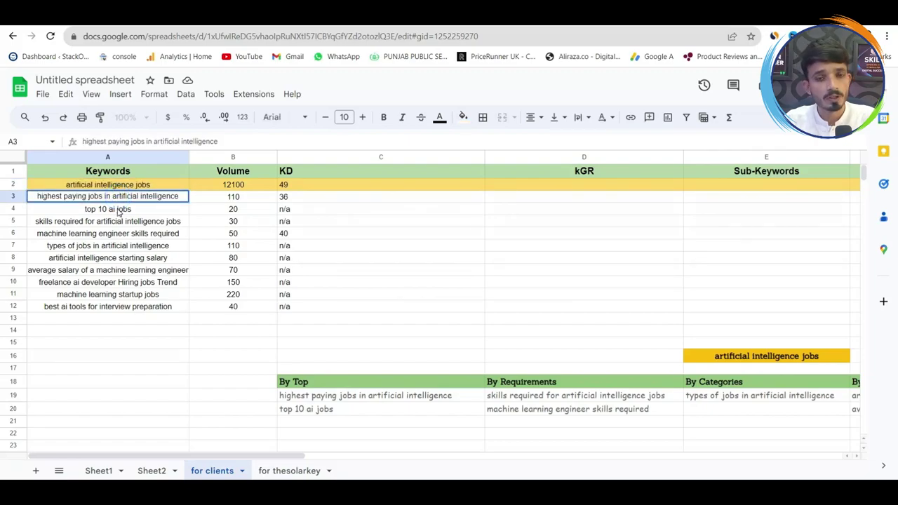
{"action": "left_click", "coordinate": [119, 208]}
{"action": "double_click", "coordinate": [116, 208]}
{"action": "left_click", "coordinate": [113, 198]}
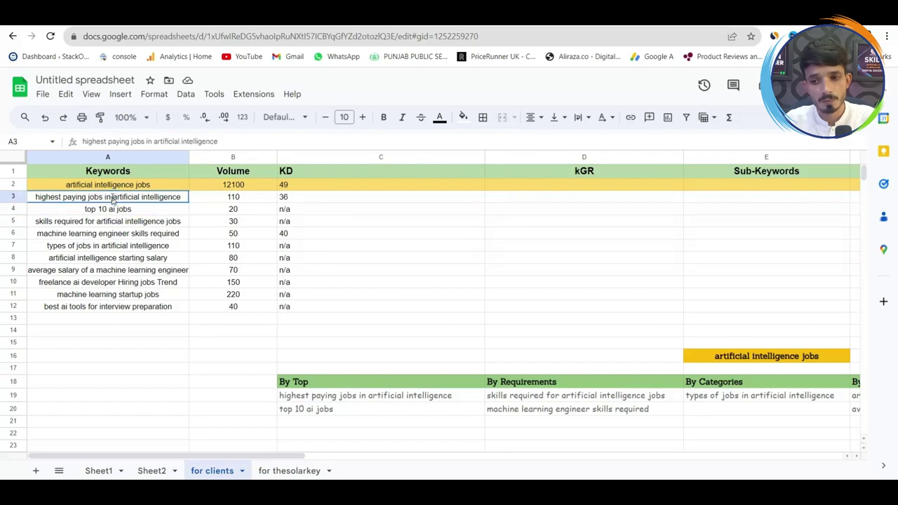
{"action": "double_click", "coordinate": [116, 199]}
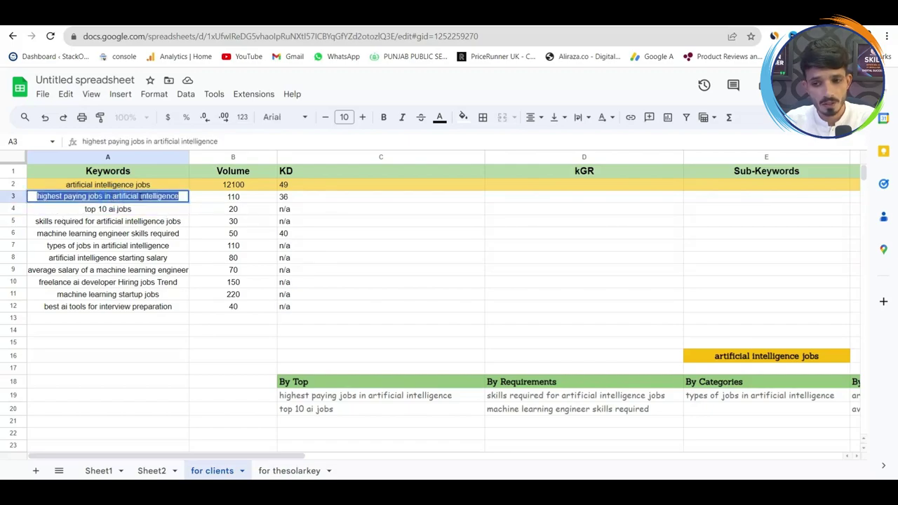
{"action": "left_click", "coordinate": [138, 196]}
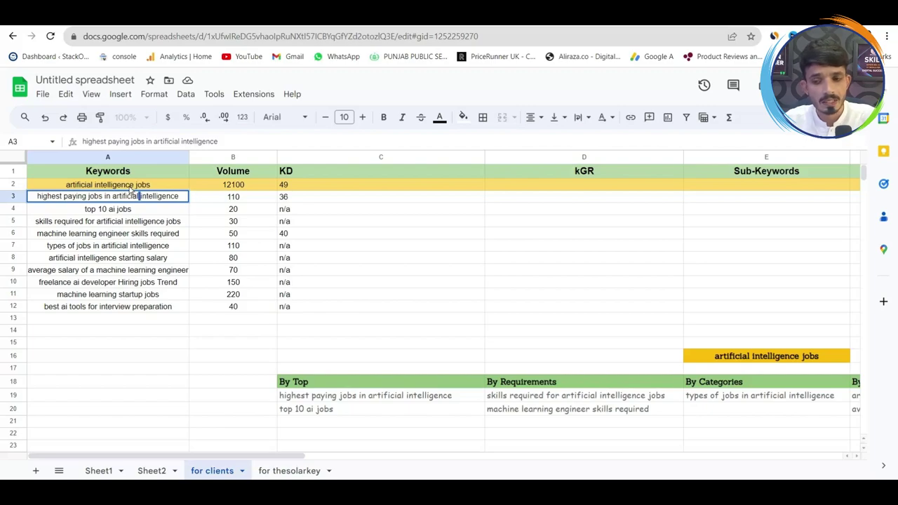
{"action": "left_click", "coordinate": [130, 184]}
{"action": "double_click", "coordinate": [130, 183]}
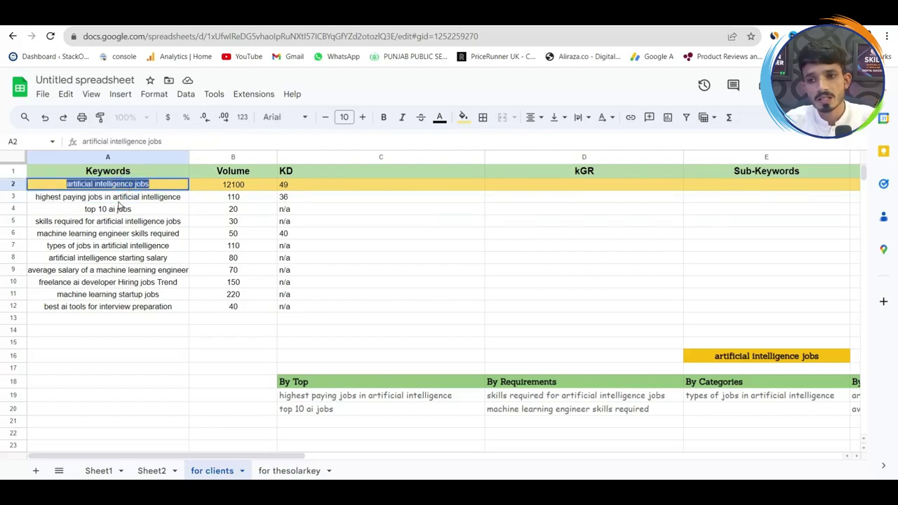
{"action": "left_click", "coordinate": [119, 200]}
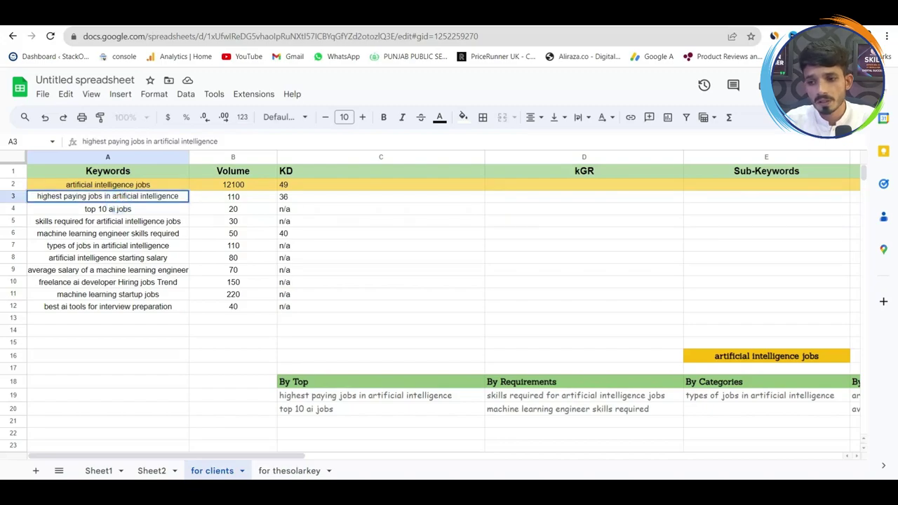
- Check the searches for "highest paying jobs in artificial intelligence" in Keywords Cloud, and its KD value in the Google Sheets list
{"action": "left_click", "coordinate": [351, 12]}
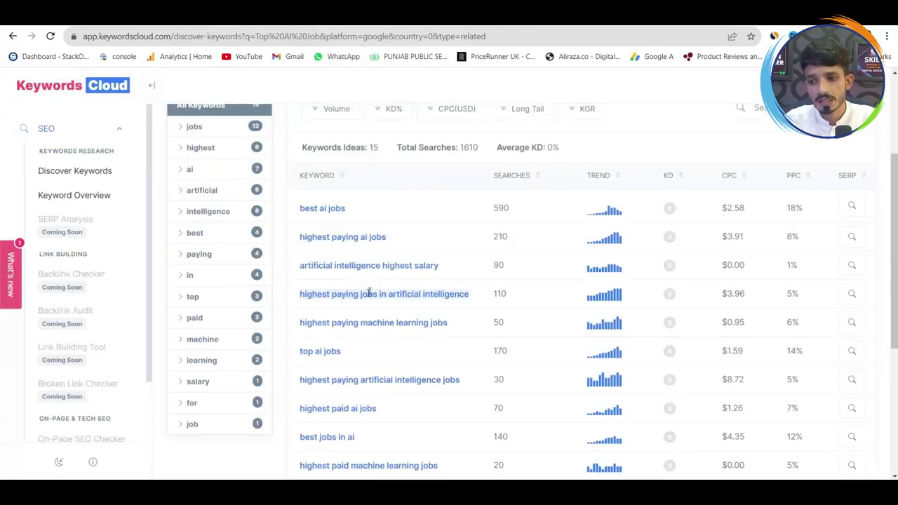
{"action": "double_click", "coordinate": [499, 293]}
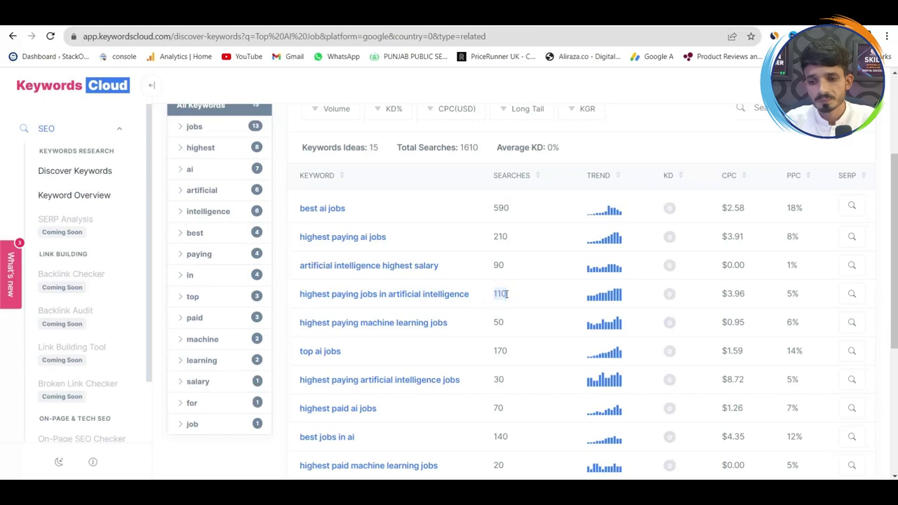
{"action": "key", "text": "ctrl+Tab"}
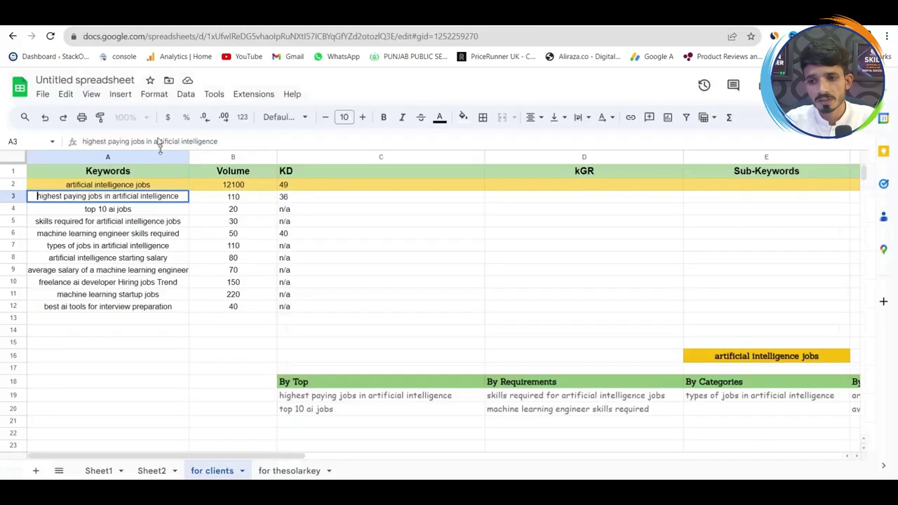
{"action": "left_click", "coordinate": [290, 199]}
{"action": "double_click", "coordinate": [287, 198]}
{"action": "double_click", "coordinate": [288, 198]}
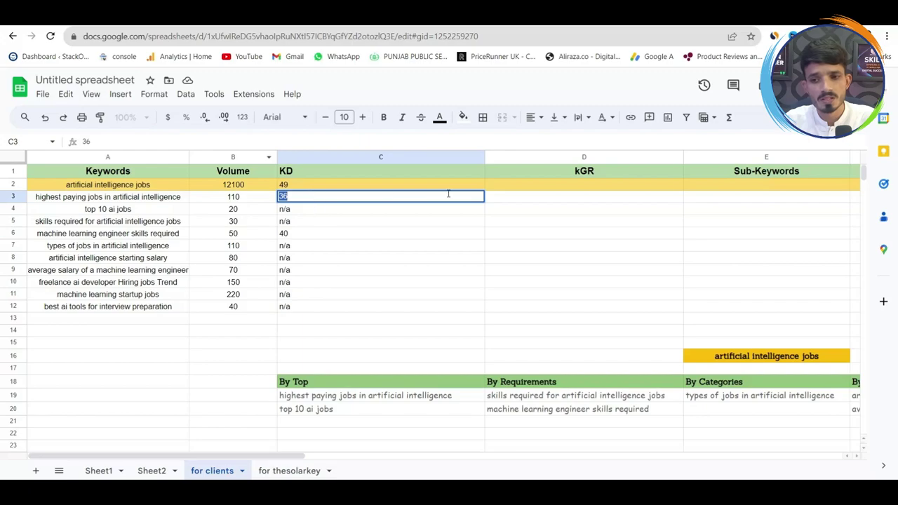
- Trace "top 10 ai jobs" from the keyword list to the "By Top" cluster and review the keywords grouped there
{"action": "triple_click", "coordinate": [140, 209]}
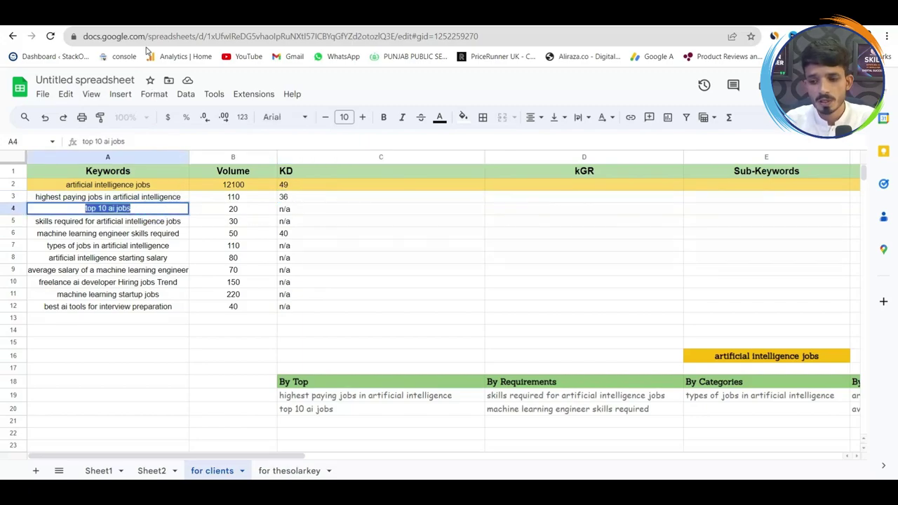
{"action": "triple_click", "coordinate": [292, 382]}
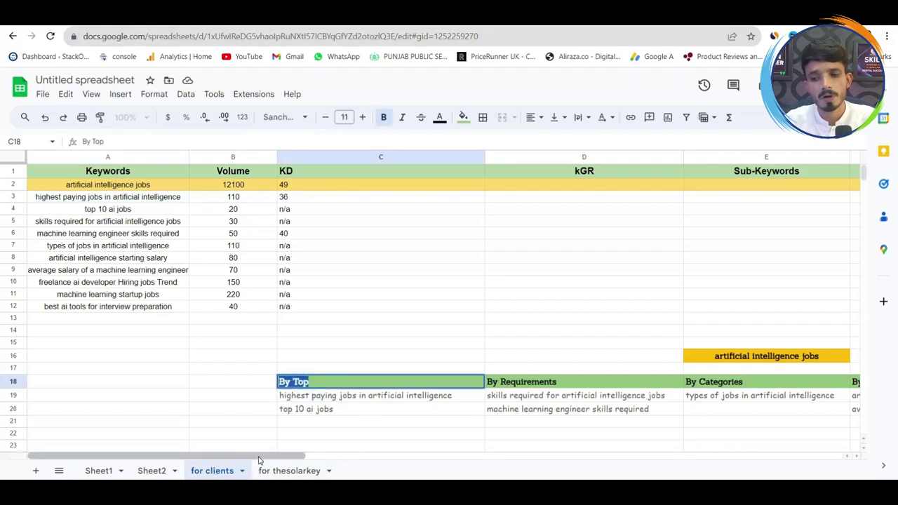
{"action": "left_click", "coordinate": [308, 401]}
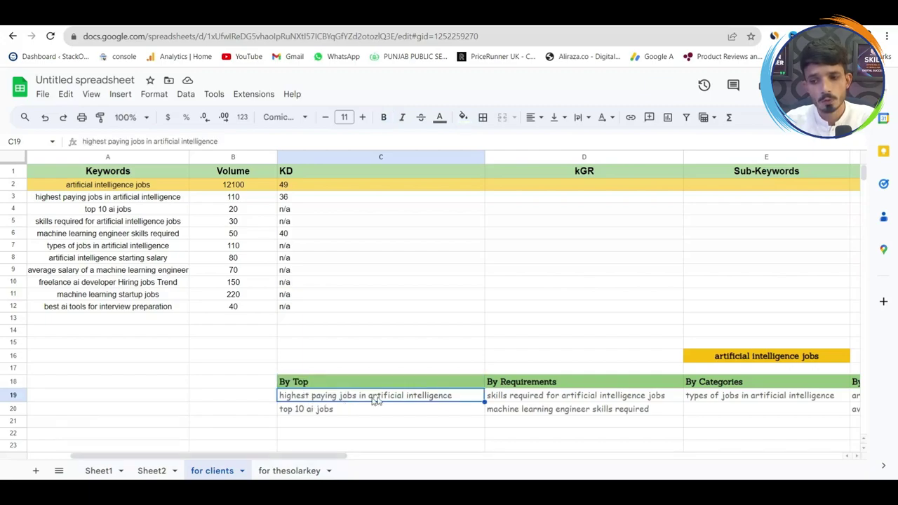
{"action": "left_click", "coordinate": [300, 413]}
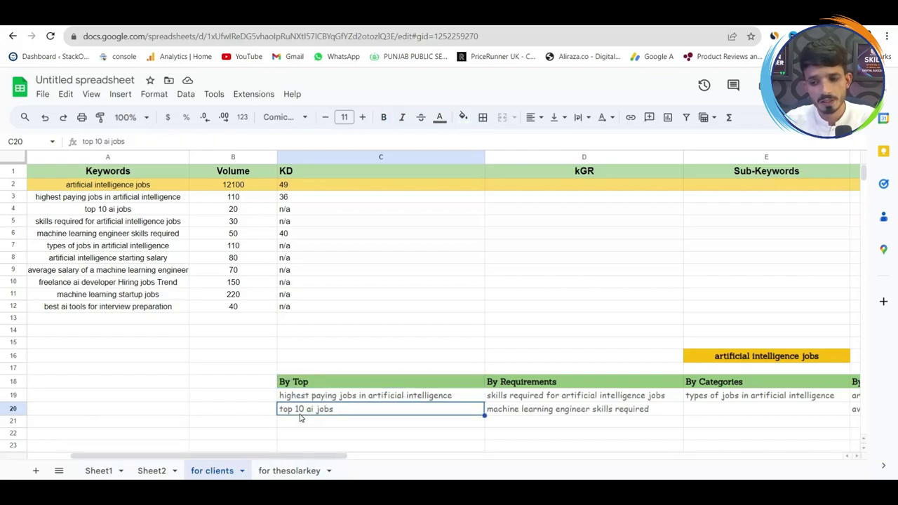
{"action": "left_click_drag", "start_coordinate": [319, 458], "coordinate": [330, 460]}
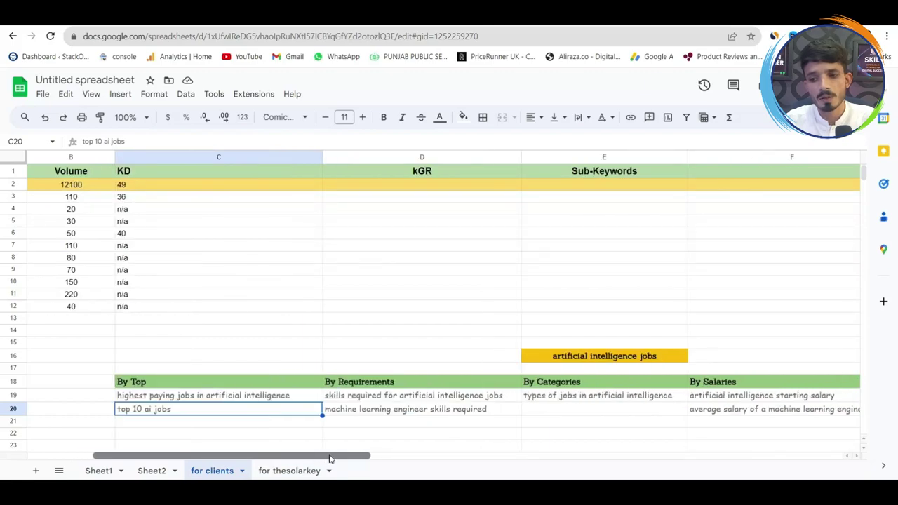
- Compare the "By Requirements" cluster and its first keyword in Google Sheets with the "Job Requirements" cluster in the ChatGPT table
{"action": "left_click", "coordinate": [344, 385]}
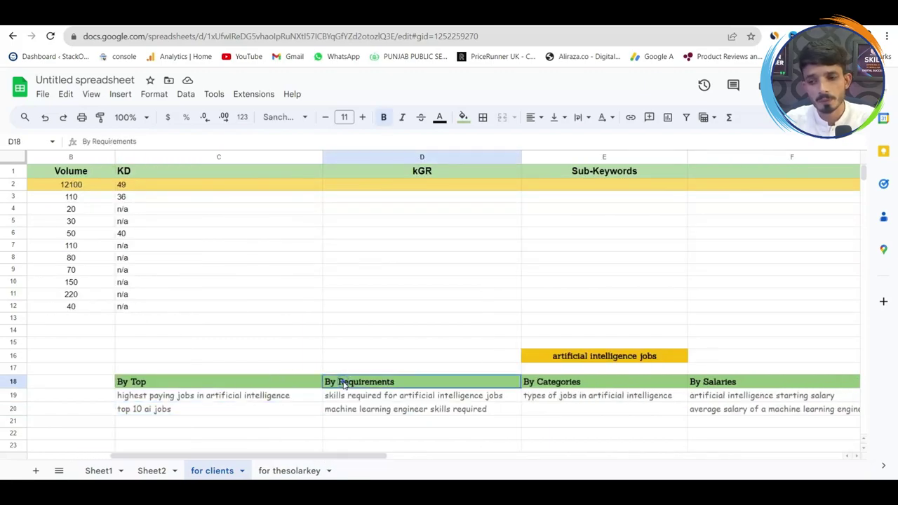
{"action": "triple_click", "coordinate": [344, 385]}
{"action": "key", "text": "ctrl+Tab"}
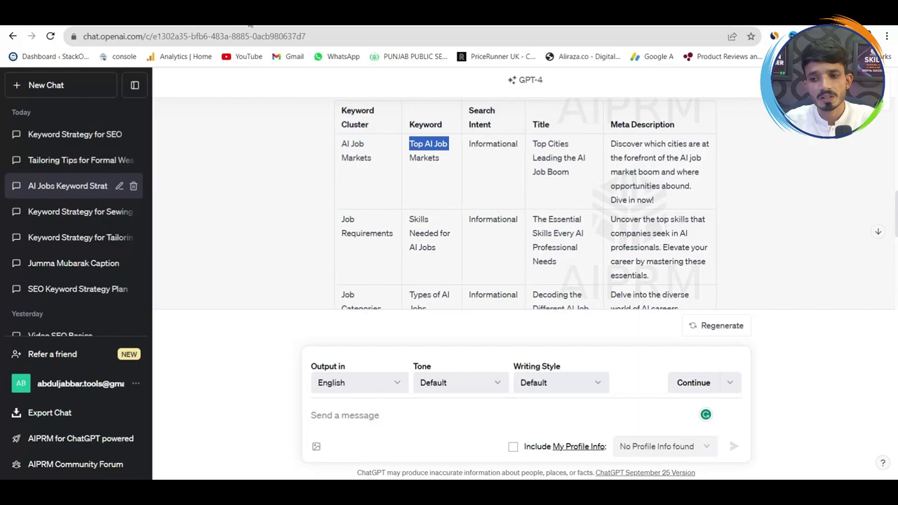
{"action": "left_click_drag", "start_coordinate": [343, 219], "coordinate": [395, 242]}
{"action": "key", "text": "ctrl+shift+Tab"}
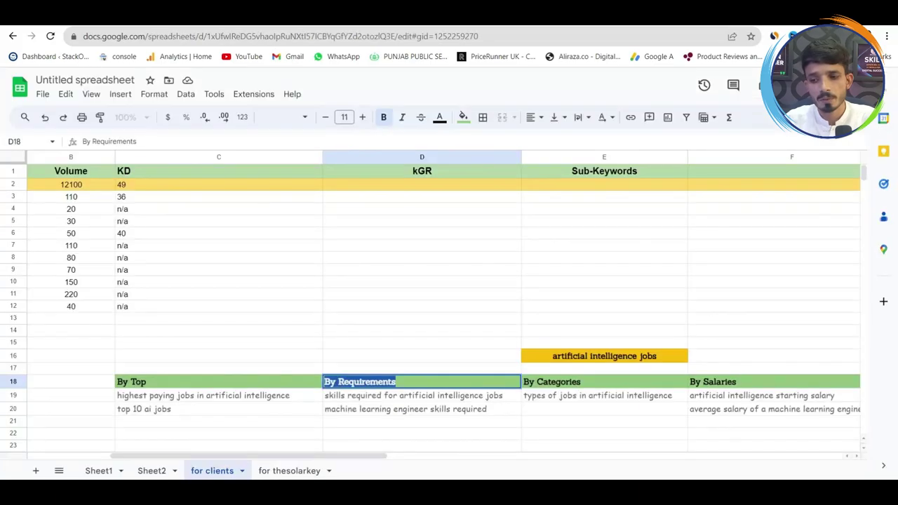
{"action": "left_click", "coordinate": [381, 397]}
{"action": "triple_click", "coordinate": [381, 397]}
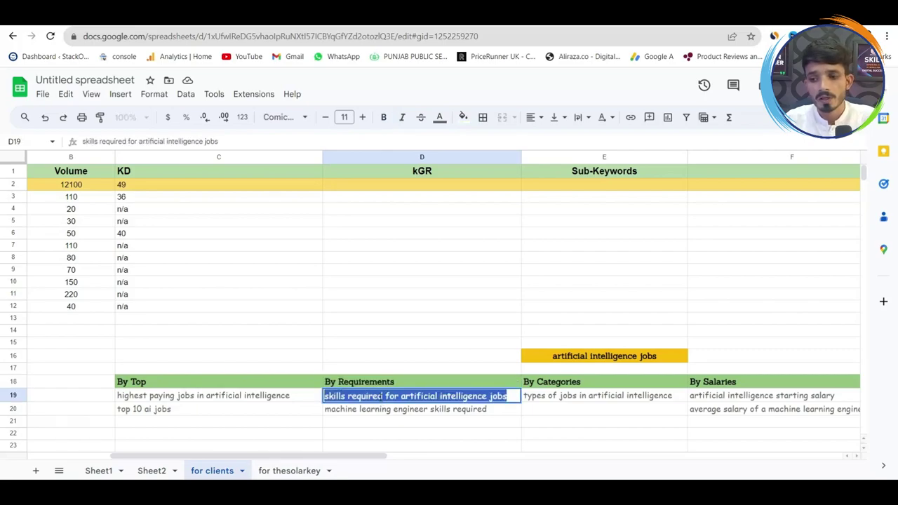
{"action": "left_click", "coordinate": [381, 397]}
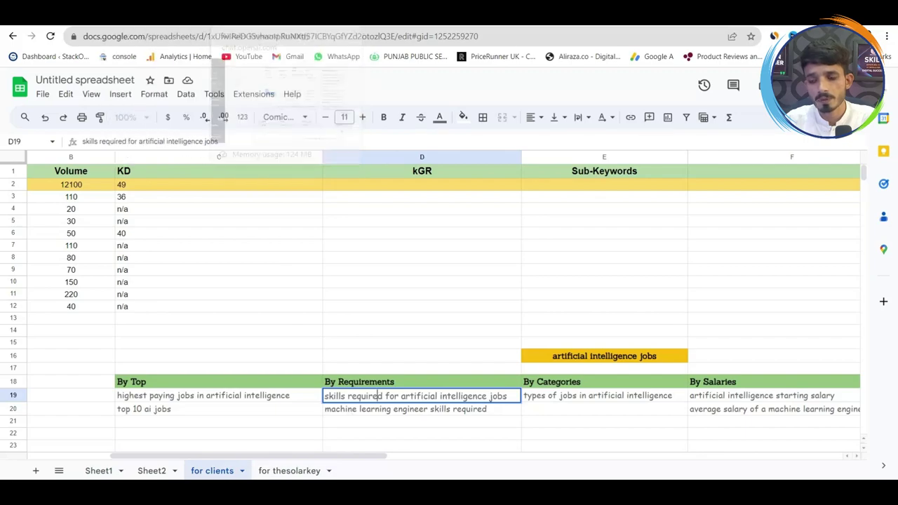
- Find the keyword "Skills Needed for AI Jobs" in the ChatGPT table and look it up in Keywords Cloud for Google, Anywhere
{"action": "left_click", "coordinate": [161, 12]}
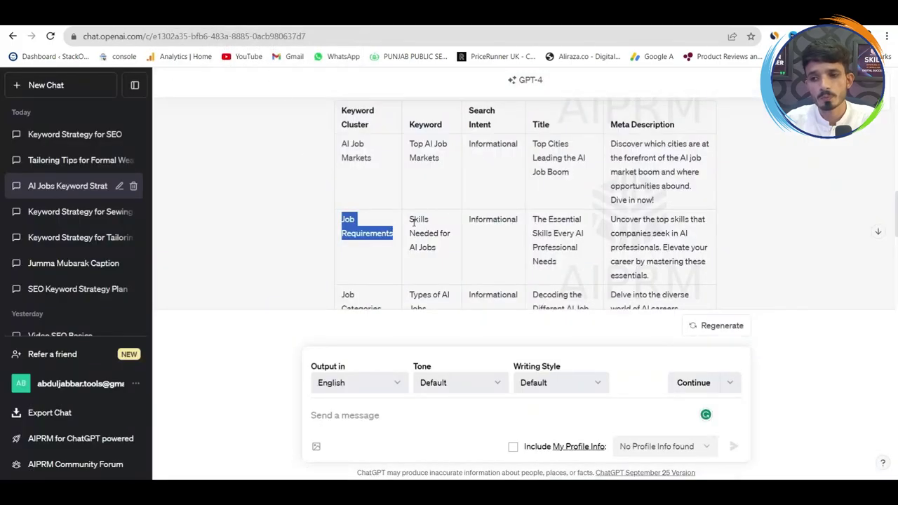
{"action": "left_click_drag", "start_coordinate": [411, 219], "coordinate": [437, 248]}
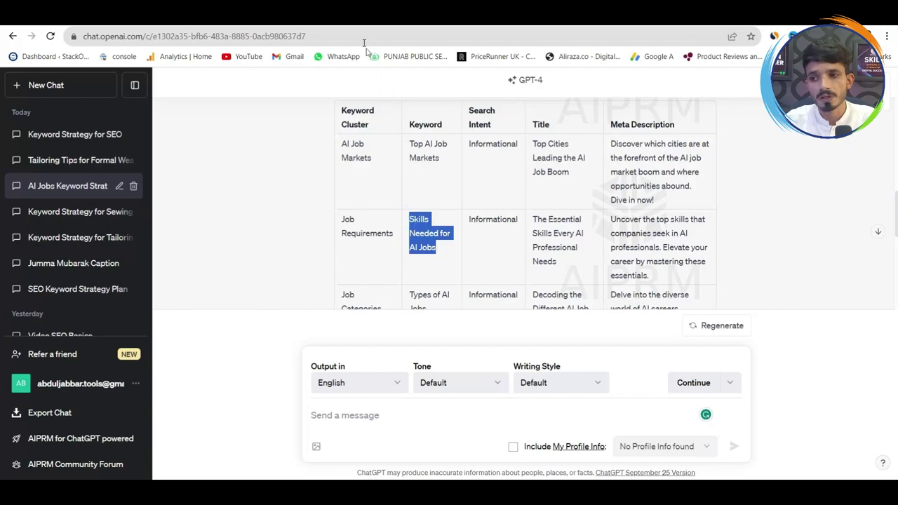
{"action": "key", "text": "ctrl+Tab"}
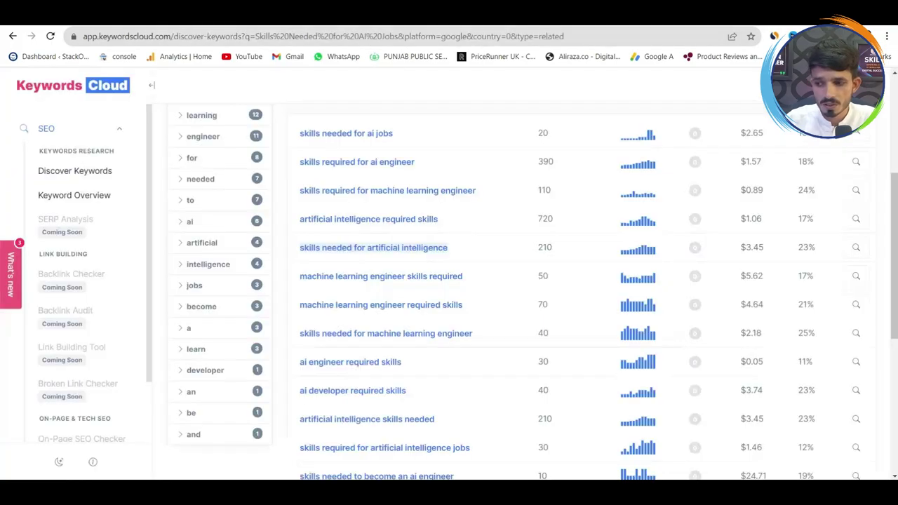
{"action": "left_click_drag", "start_coordinate": [892, 280], "coordinate": [873, 173]}
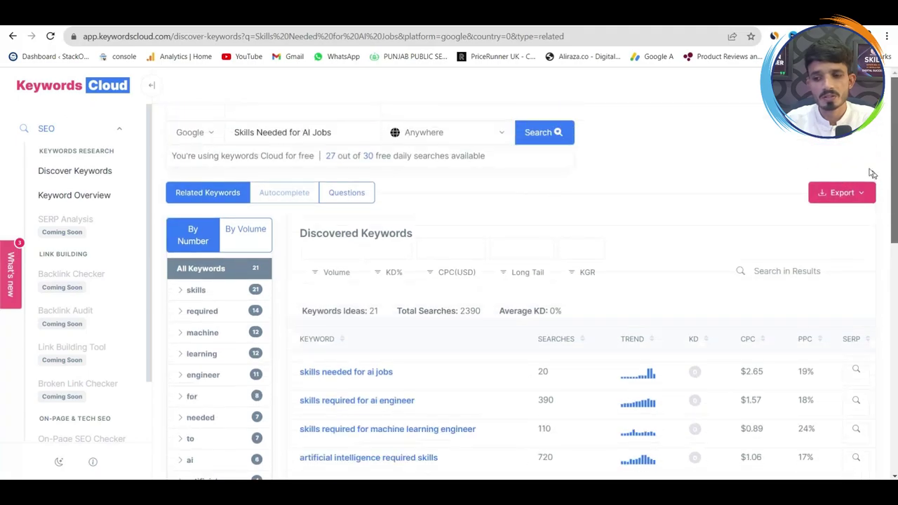
{"action": "left_click", "coordinate": [297, 132]}
{"action": "left_click", "coordinate": [543, 132]}
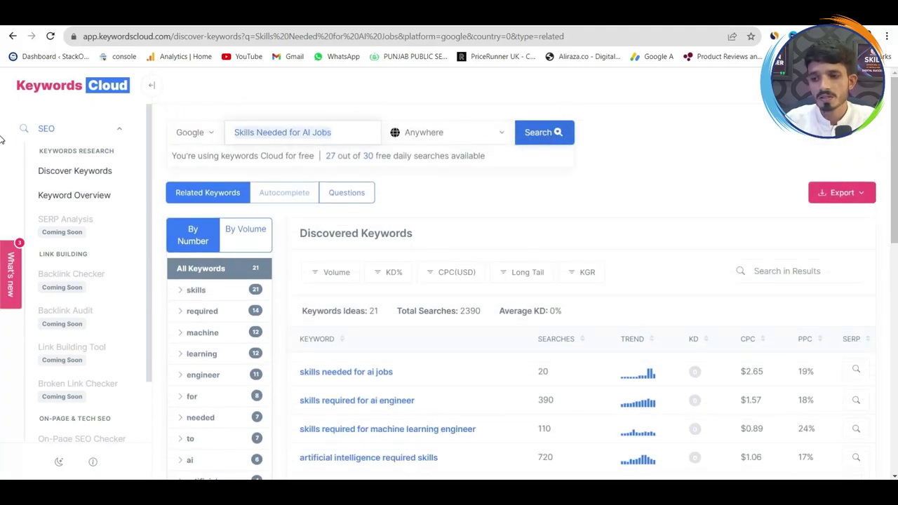
- Find "skills required for artificial intelligence jobs" in the Keywords Cloud results and compare its searches with its volume in the Google Sheets list
{"action": "scroll", "coordinate": [537, 245], "scroll_direction": "down", "scroll_amount": 3}
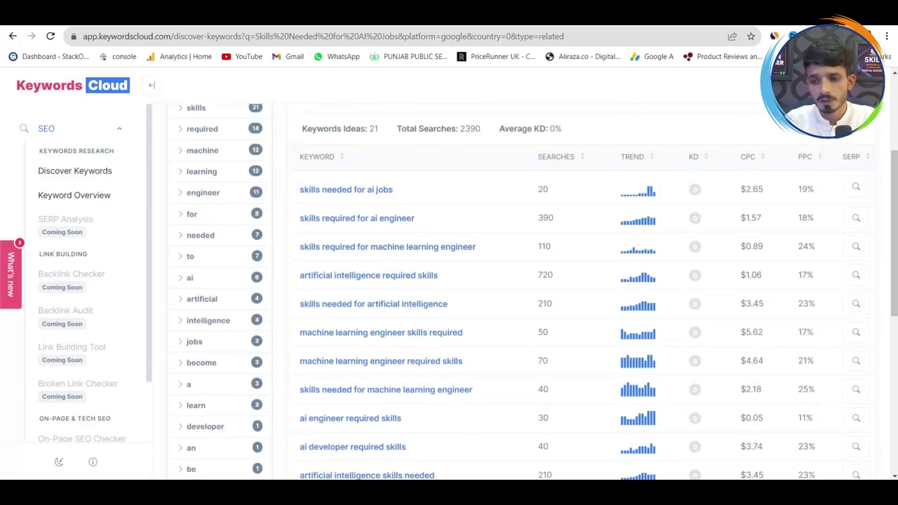
{"action": "key", "text": "ctrl+Tab"}
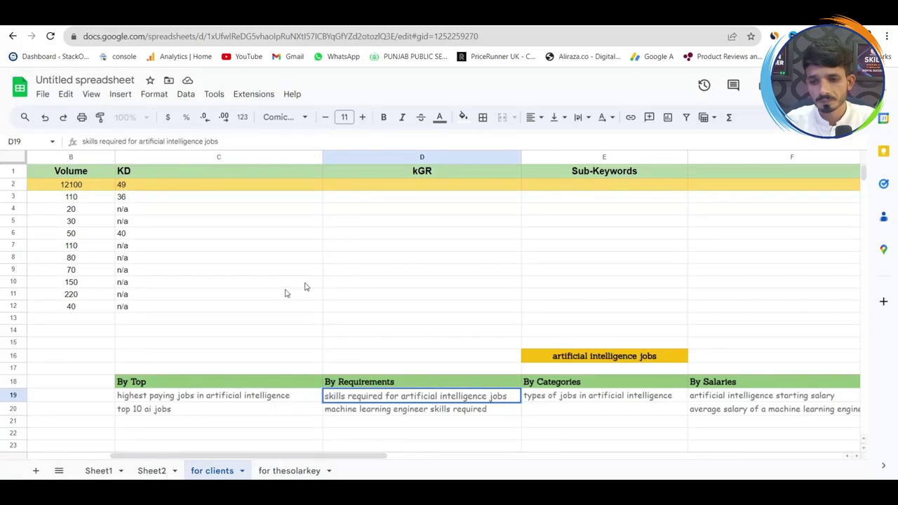
{"action": "left_click_drag", "start_coordinate": [207, 459], "coordinate": [123, 458]}
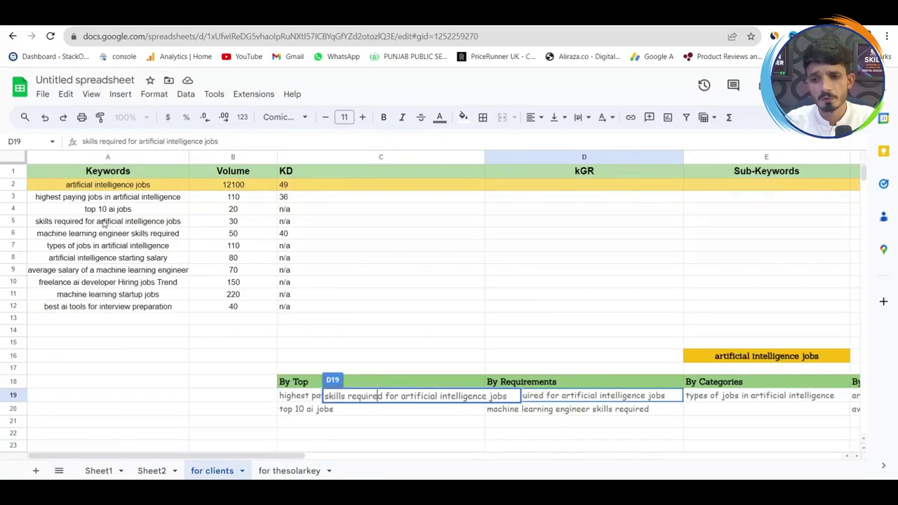
{"action": "triple_click", "coordinate": [79, 222]}
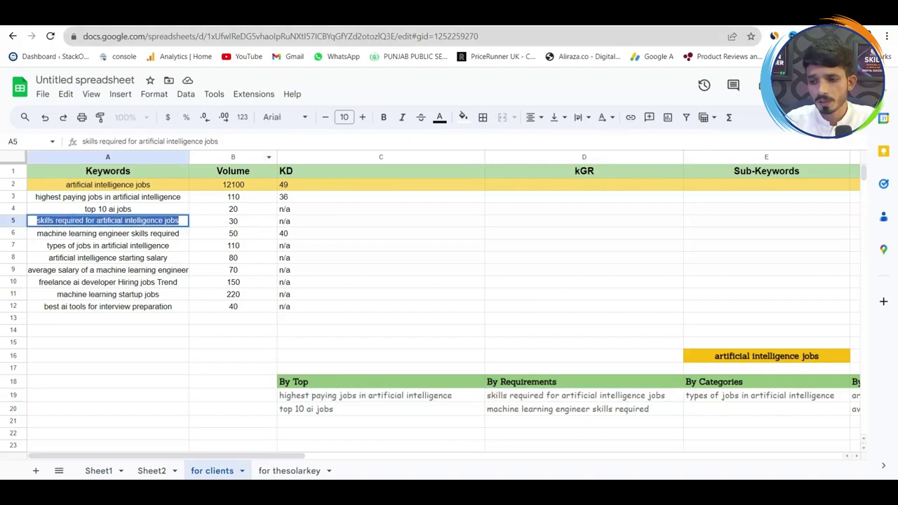
{"action": "key", "text": "ctrl+Tab"}
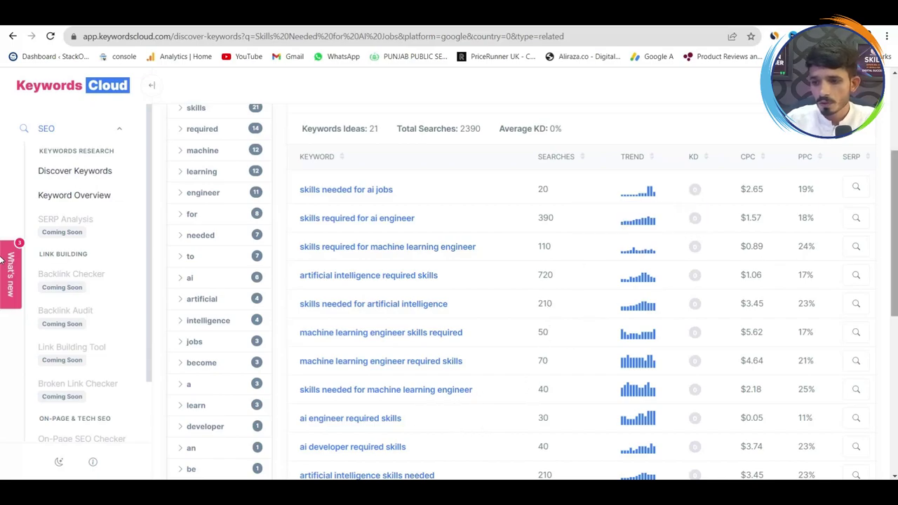
{"action": "scroll", "coordinate": [2, 295], "scroll_direction": "down", "scroll_amount": 2}
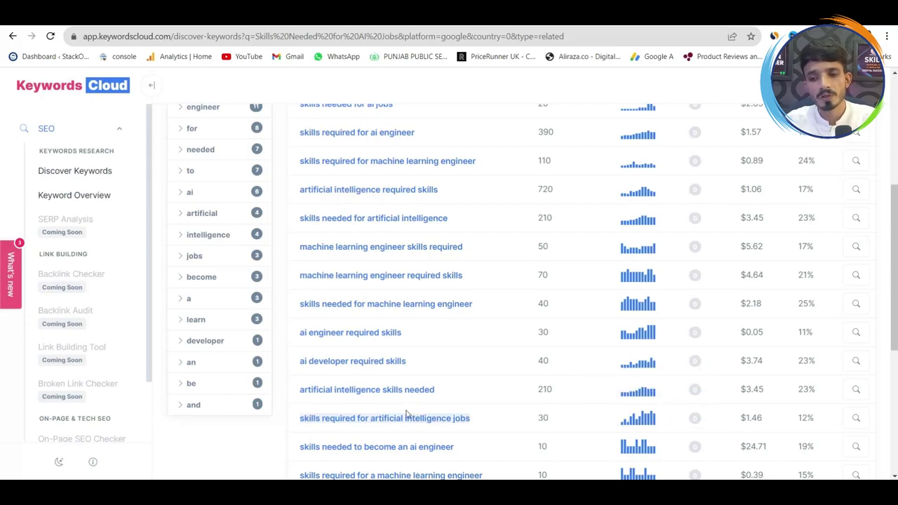
{"action": "key", "text": "ctrl+Tab"}
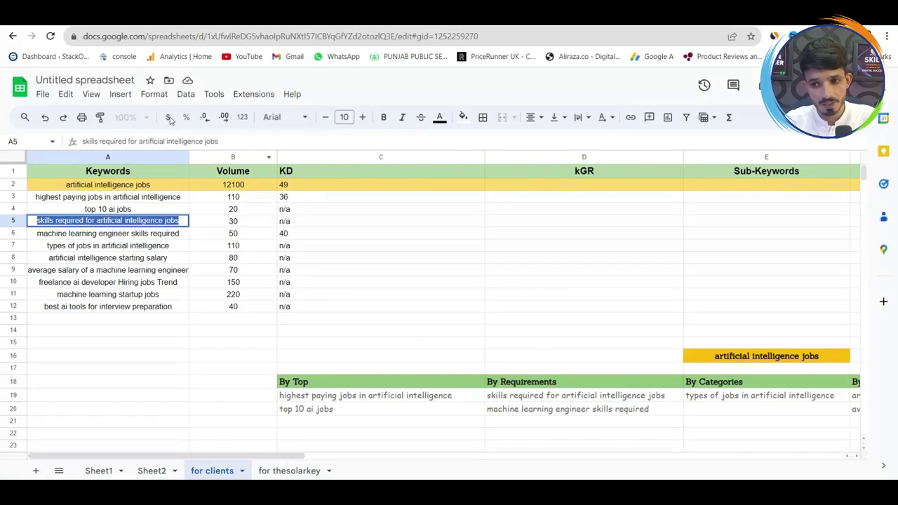
{"action": "left_click", "coordinate": [235, 222]}
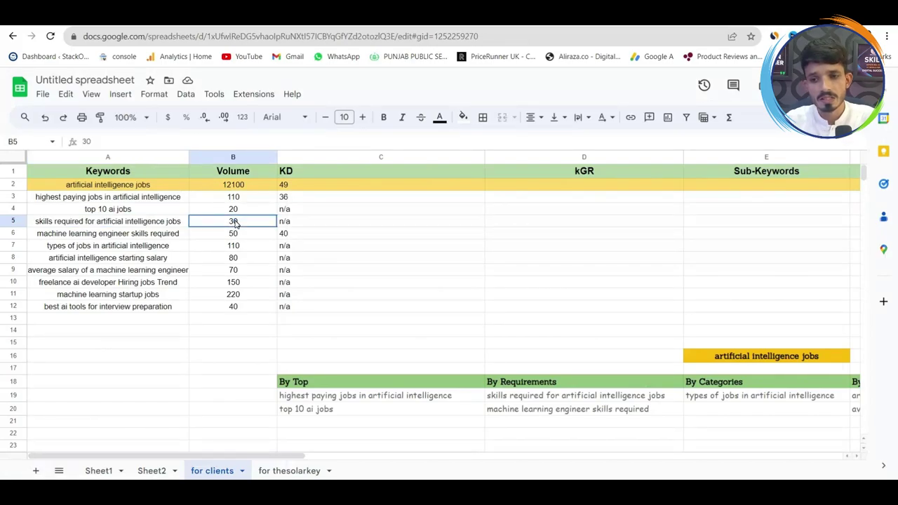
- Trace "machine learning engineer skills required" from the keyword list to the "By Requirements" cluster
{"action": "left_click", "coordinate": [153, 234]}
{"action": "triple_click", "coordinate": [153, 234]}
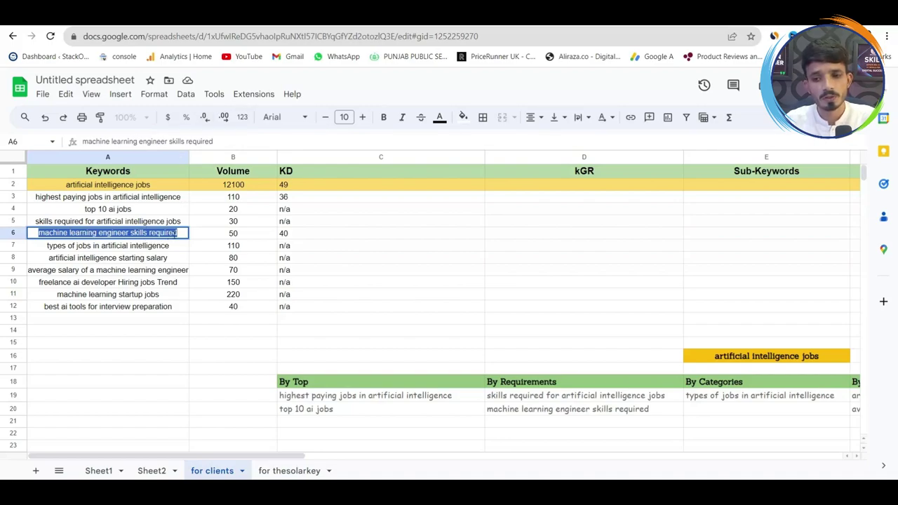
{"action": "left_click", "coordinate": [176, 234]}
{"action": "left_click_drag", "start_coordinate": [176, 233], "coordinate": [40, 232]}
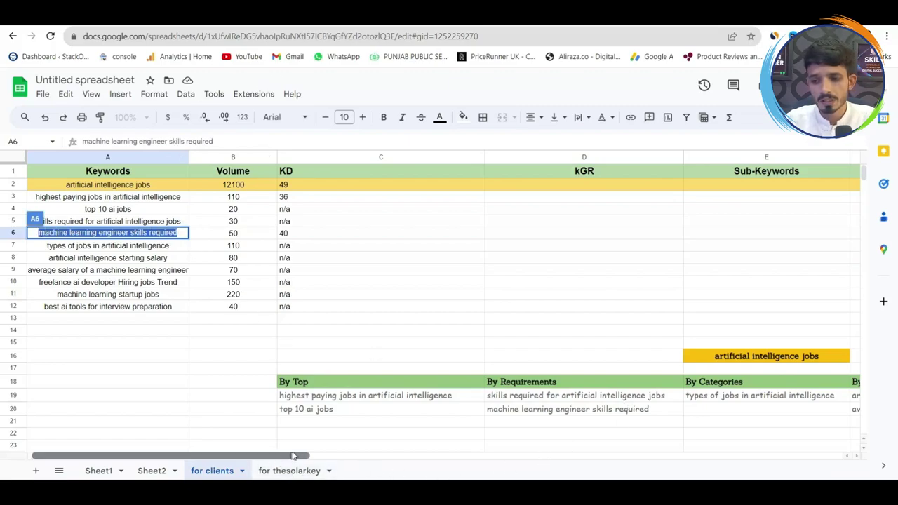
{"action": "left_click_drag", "start_coordinate": [315, 455], "coordinate": [359, 457]}
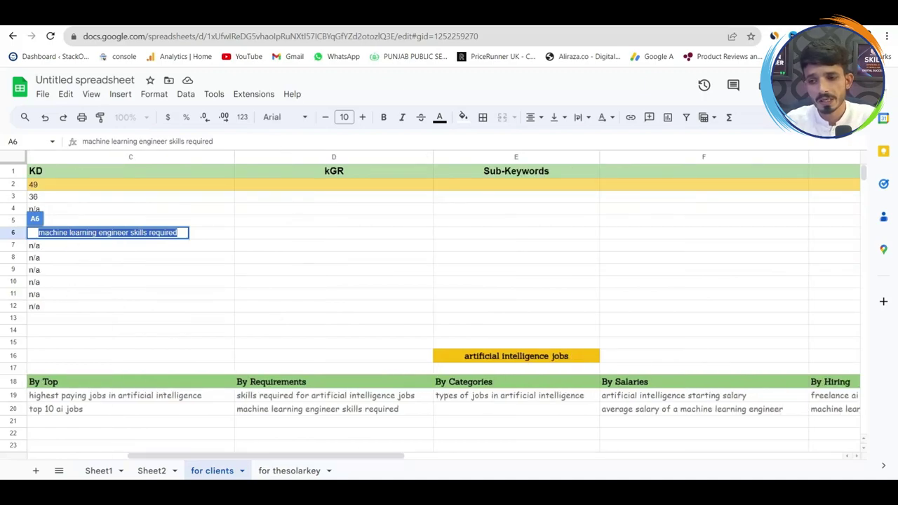
- Switch to ChatGPT and review the "Job Categories" and "AI Salaries" clusters in the keyword table
{"action": "key", "text": "ctrl+Tab"}
{"action": "key", "text": "ctrl+Tab"}
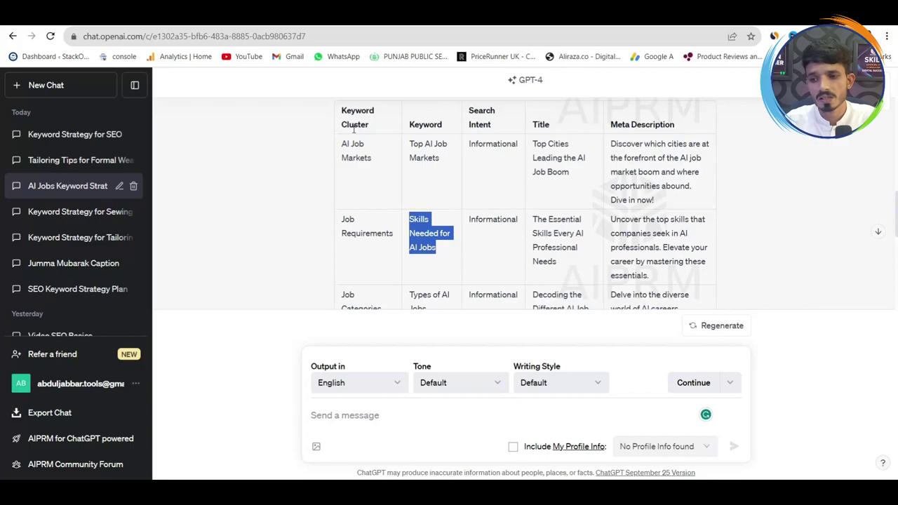
{"action": "left_click_drag", "start_coordinate": [348, 293], "coordinate": [321, 229]}
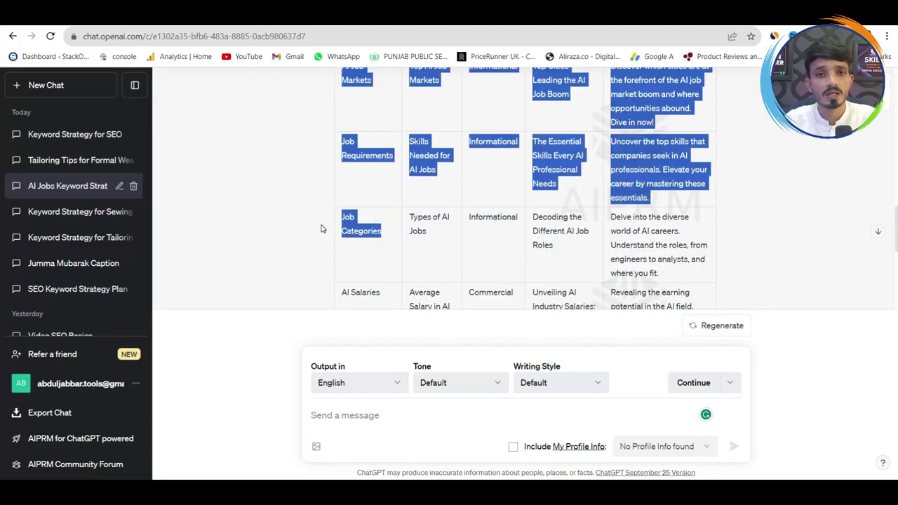
{"action": "left_click", "coordinate": [321, 229]}
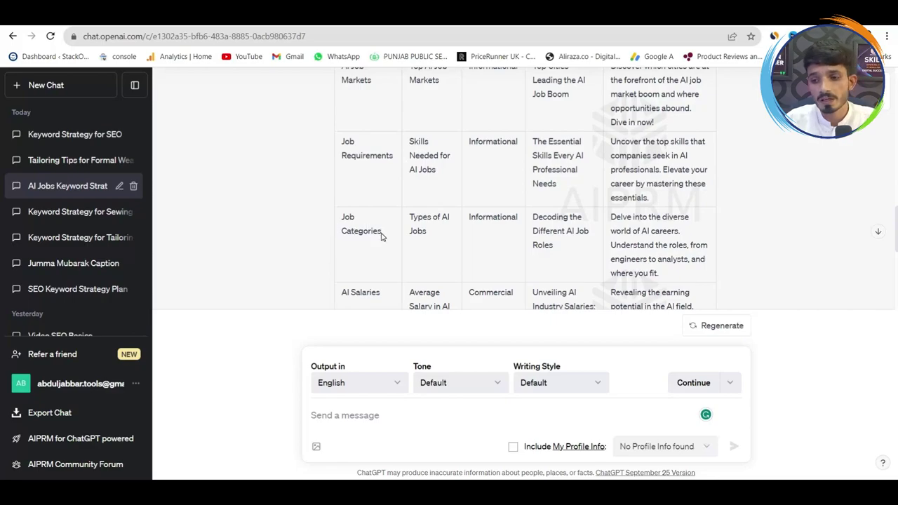
{"action": "left_click_drag", "start_coordinate": [384, 250], "coordinate": [377, 300]}
{"action": "left_click", "coordinate": [338, 248]}
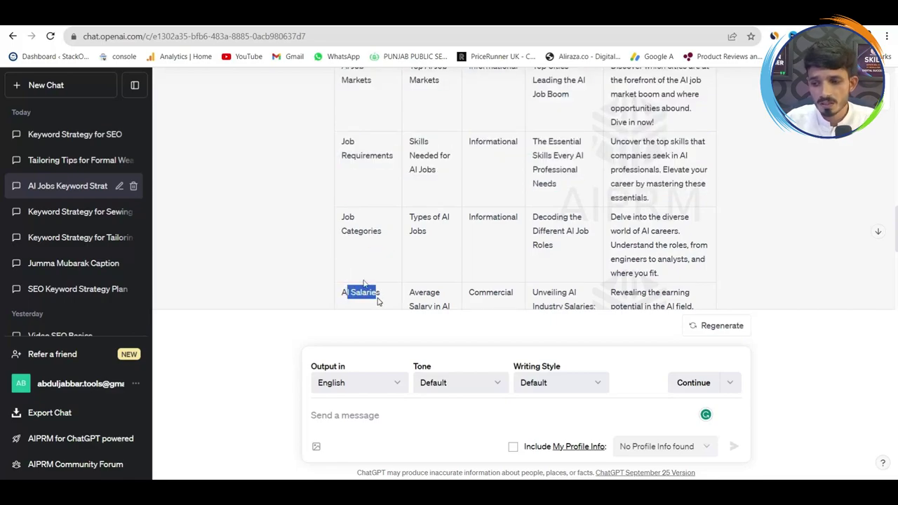
- Review the "By Salaries" keywords in Google Sheets and the main keyword "artificial intelligence jobs" heading the clusters
{"action": "key", "text": "ctrl+Tab"}
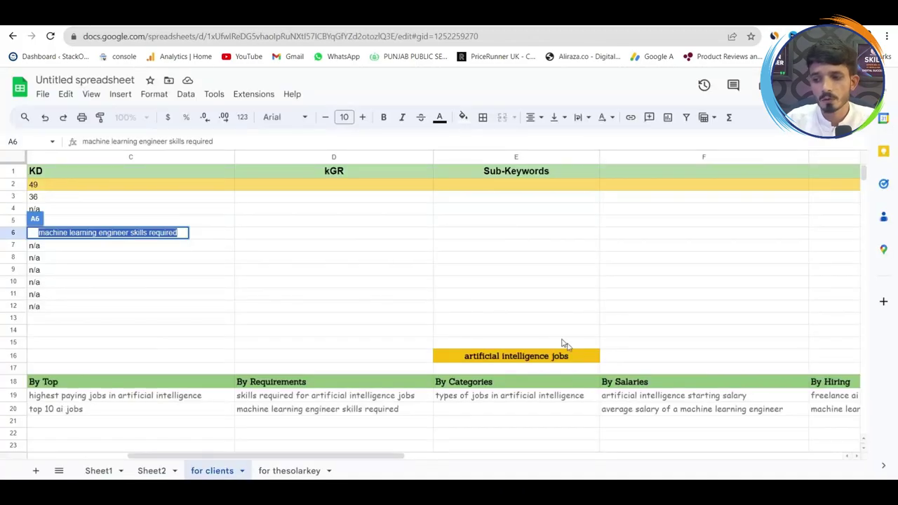
{"action": "left_click", "coordinate": [620, 400]}
{"action": "left_click", "coordinate": [624, 415]}
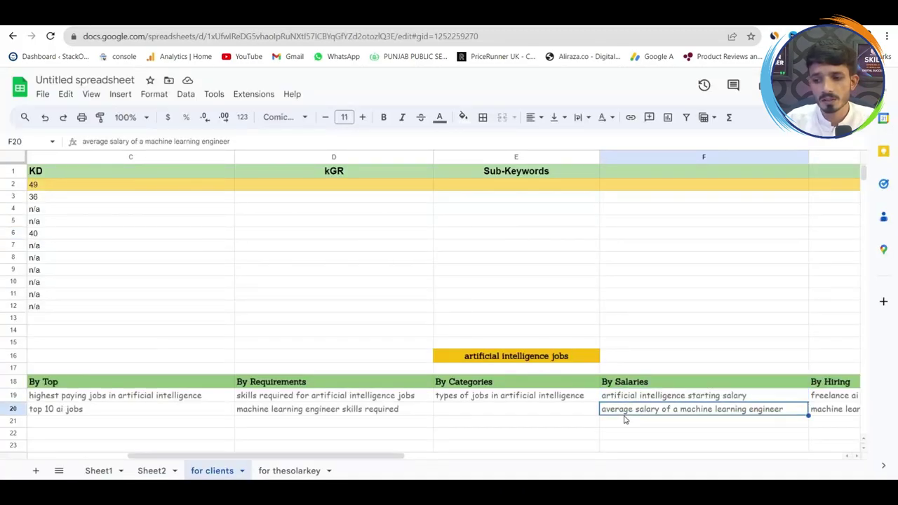
{"action": "left_click_drag", "start_coordinate": [319, 456], "coordinate": [376, 457]}
{"action": "left_click", "coordinate": [285, 364]}
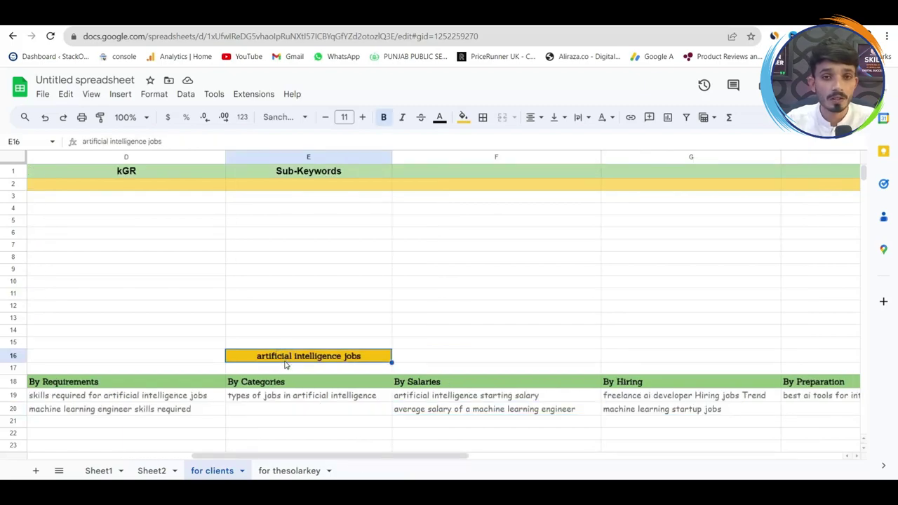
{"action": "triple_click", "coordinate": [284, 361]}
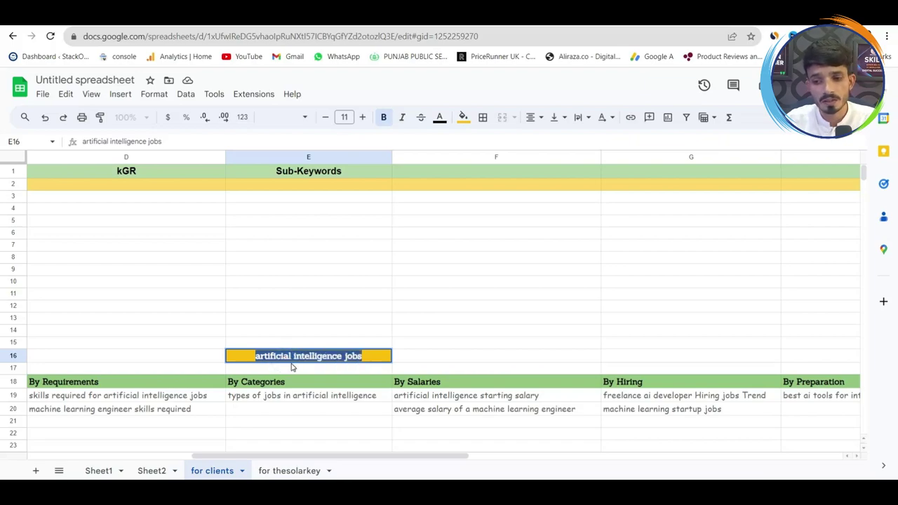
- Review the keyword list, comparing the main keyword "artificial intelligence jobs" with the sub-keywords in A3:A12
{"action": "left_click_drag", "start_coordinate": [270, 456], "coordinate": [74, 458]}
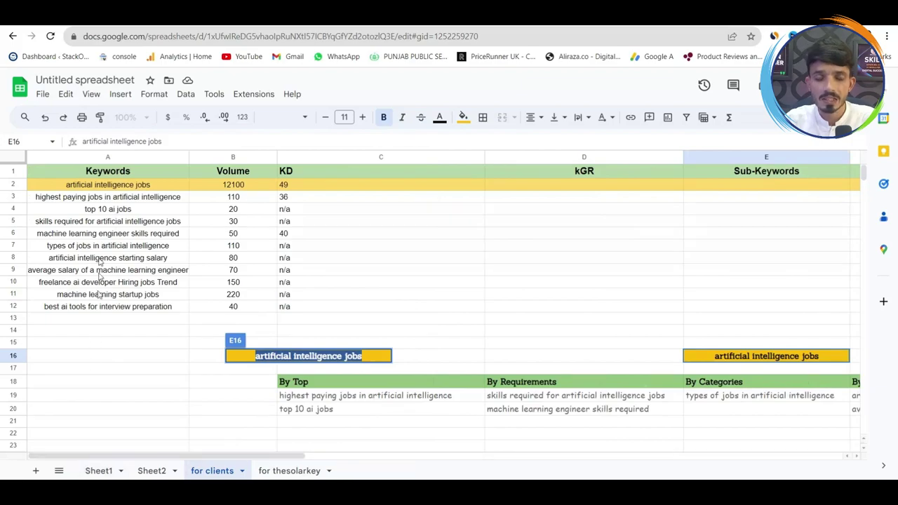
{"action": "left_click_drag", "start_coordinate": [98, 224], "coordinate": [110, 301]}
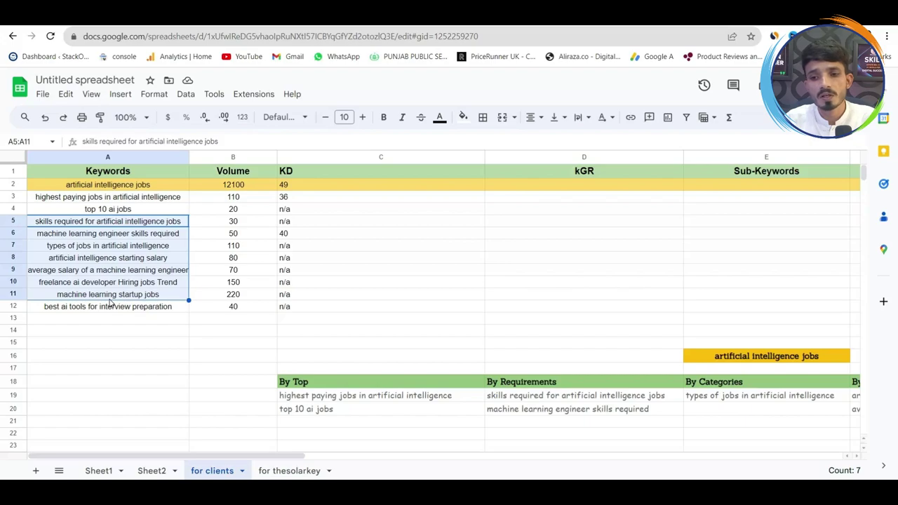
{"action": "left_click", "coordinate": [99, 185]}
{"action": "double_click", "coordinate": [96, 185]}
{"action": "left_click_drag", "start_coordinate": [117, 201], "coordinate": [128, 309]}
{"action": "left_click", "coordinate": [128, 309]}
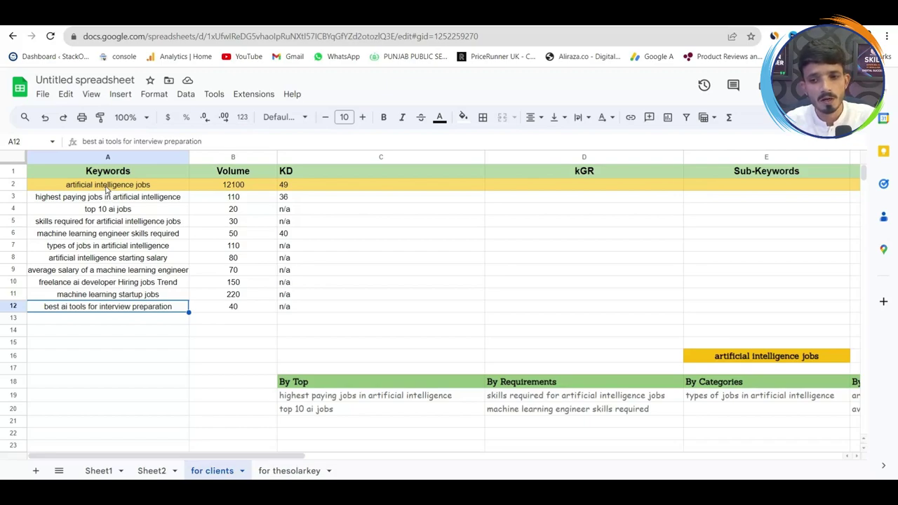
{"action": "left_click_drag", "start_coordinate": [107, 199], "coordinate": [118, 308]}
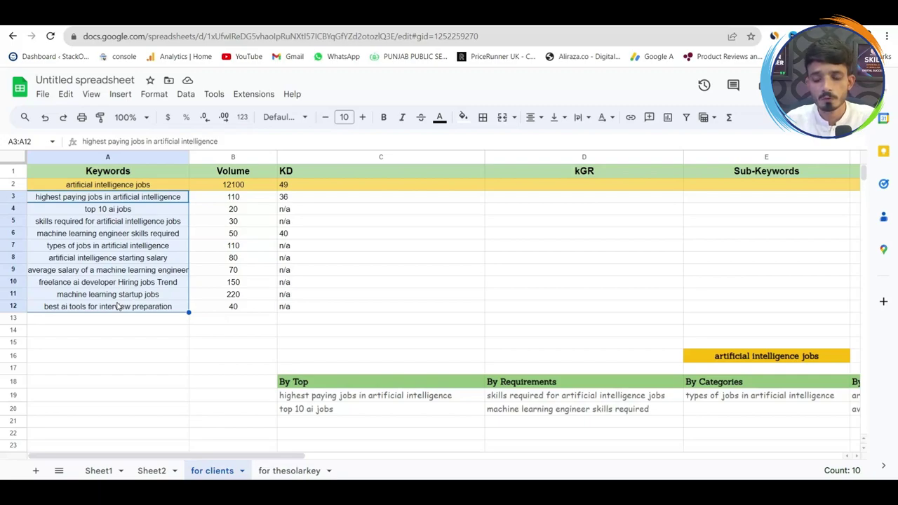
- Open the "for thesolarkey" sheet and examine the off-grid keywords in A4:A8 and the main keyword "Sollar Installation"
{"action": "left_click", "coordinate": [284, 471]}
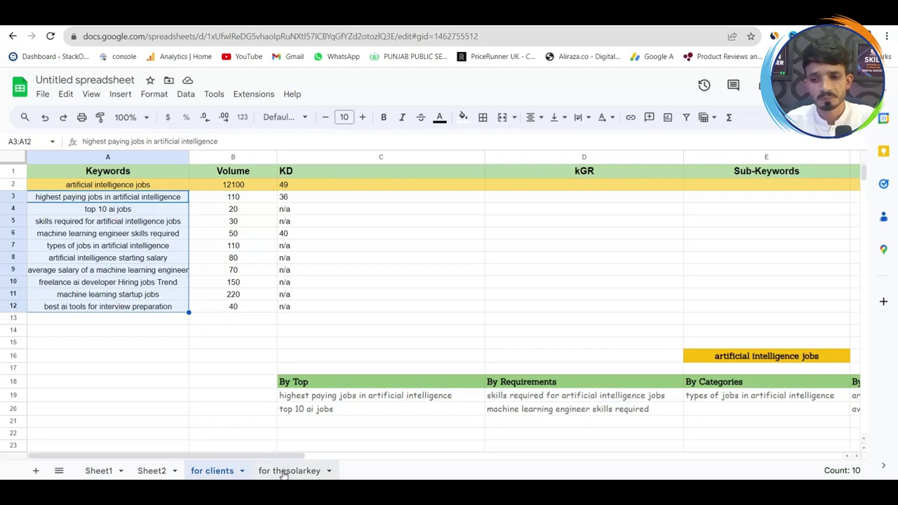
{"action": "left_click", "coordinate": [165, 238]}
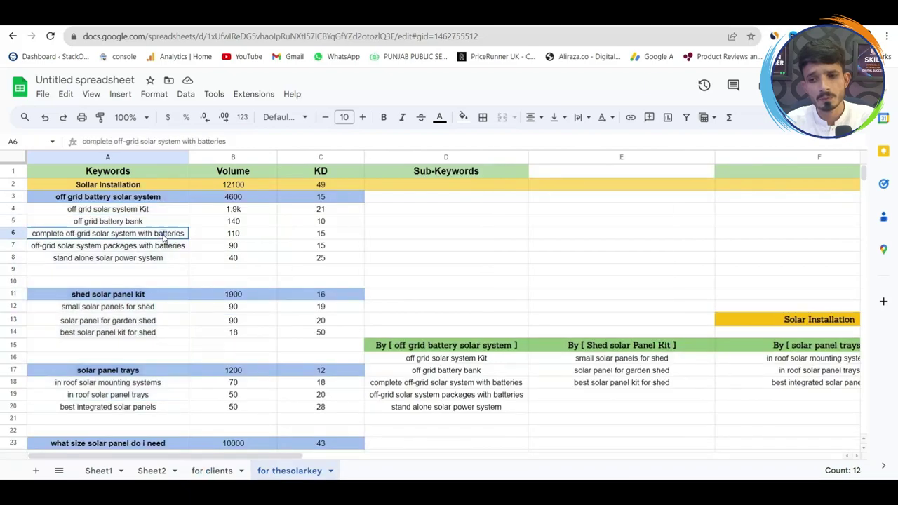
{"action": "left_click_drag", "start_coordinate": [144, 209], "coordinate": [149, 258]}
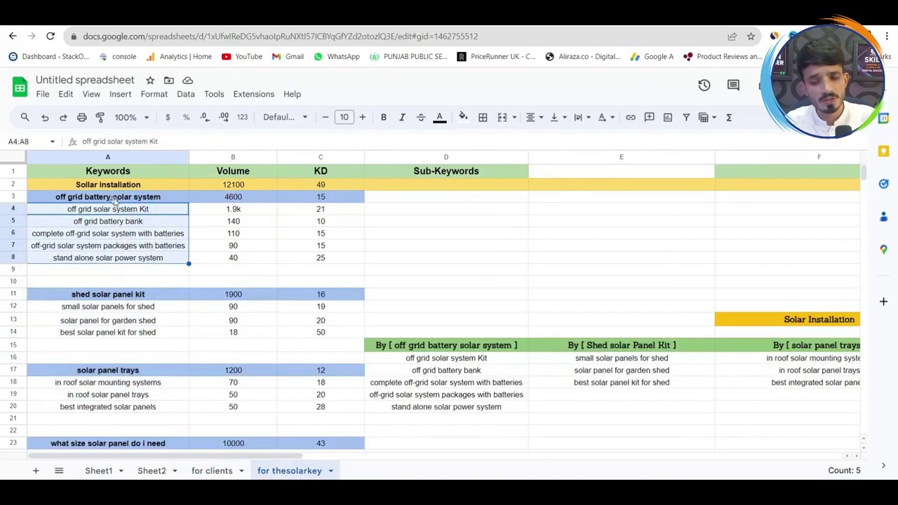
{"action": "left_click", "coordinate": [102, 185]}
{"action": "double_click", "coordinate": [102, 185]}
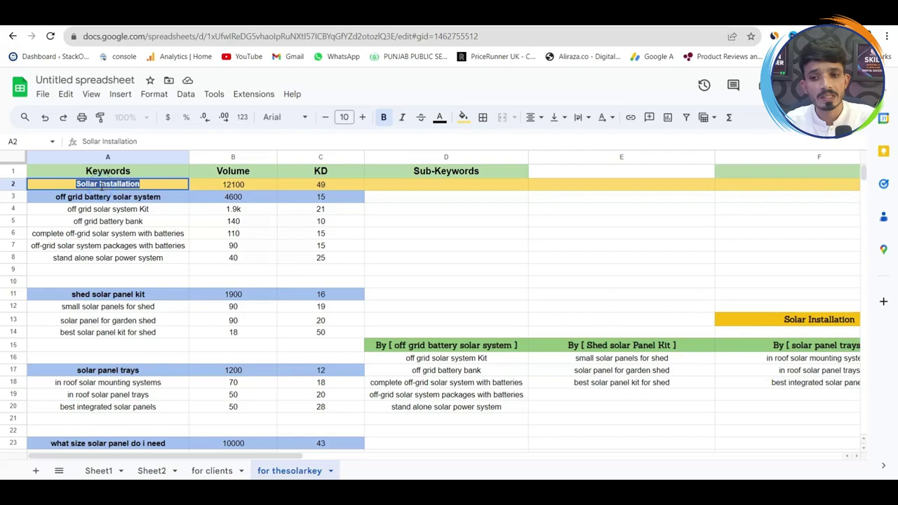
- Examine the group headings "off grid battery solar system", "shed solar panel kit" and "solar panel trays" in the keyword list
{"action": "left_click", "coordinate": [102, 199]}
{"action": "double_click", "coordinate": [102, 199]}
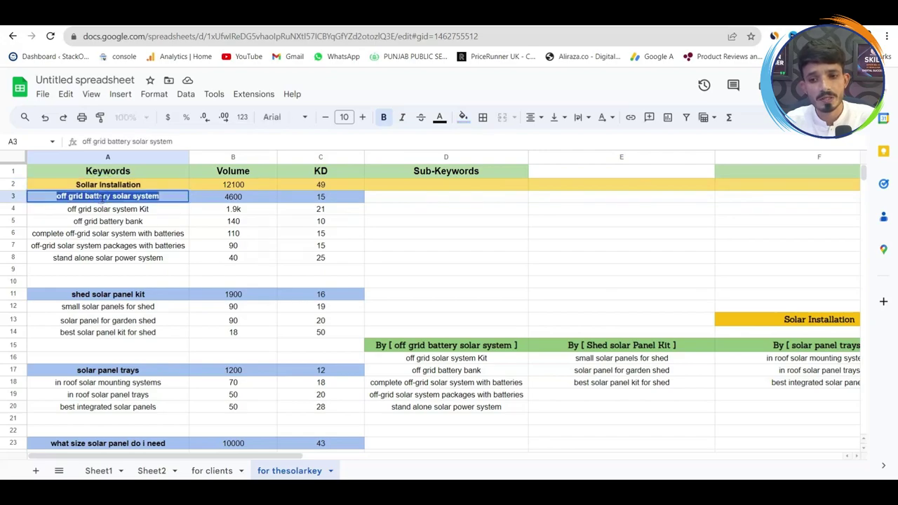
{"action": "left_click", "coordinate": [118, 298]}
{"action": "double_click", "coordinate": [118, 298]}
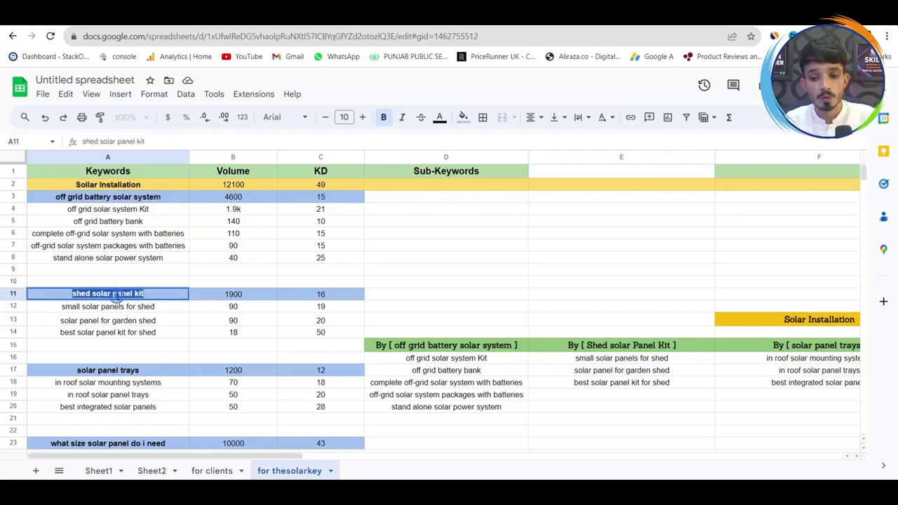
{"action": "left_click", "coordinate": [127, 372]}
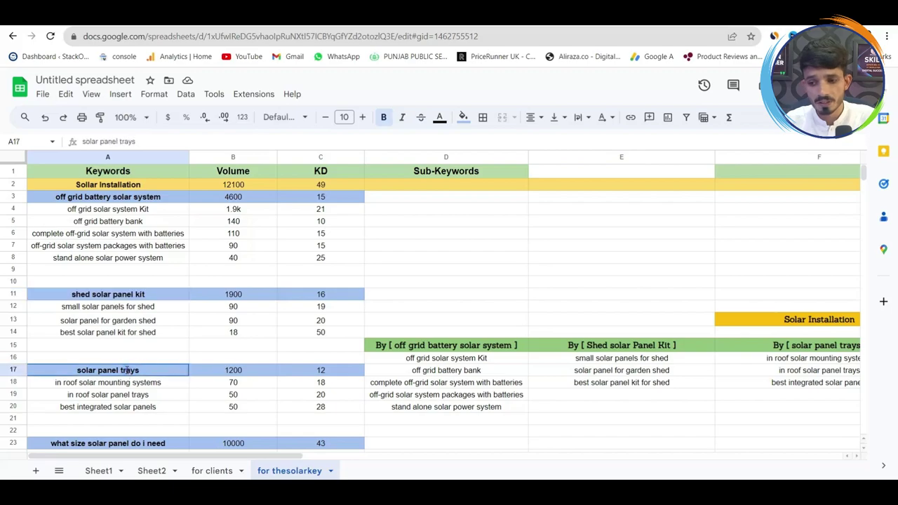
{"action": "double_click", "coordinate": [127, 371]}
- Examine the cluster layout under "Solar Installation", including the "By [ off grid battery solar system ]" and "By [ Shed solar Panel Kit ]" headings
{"action": "left_click_drag", "start_coordinate": [257, 457], "coordinate": [365, 453]}
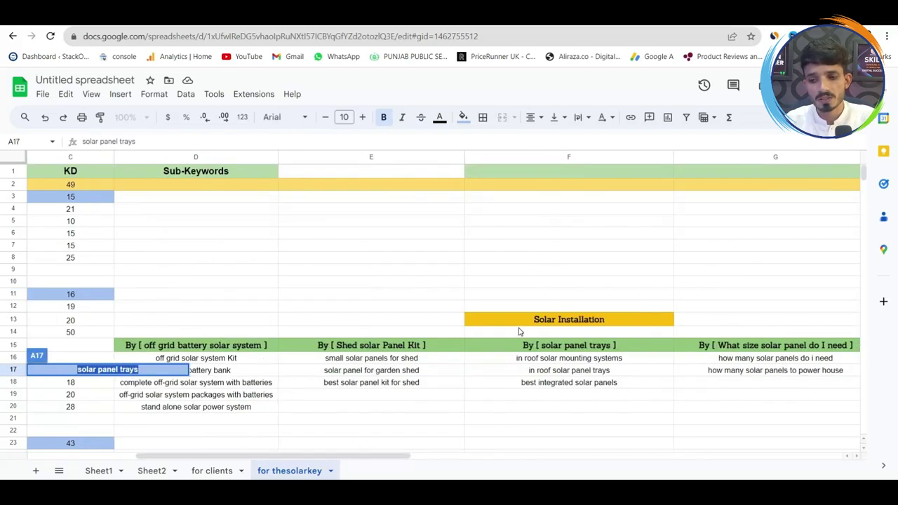
{"action": "left_click", "coordinate": [566, 323]}
{"action": "double_click", "coordinate": [564, 321]}
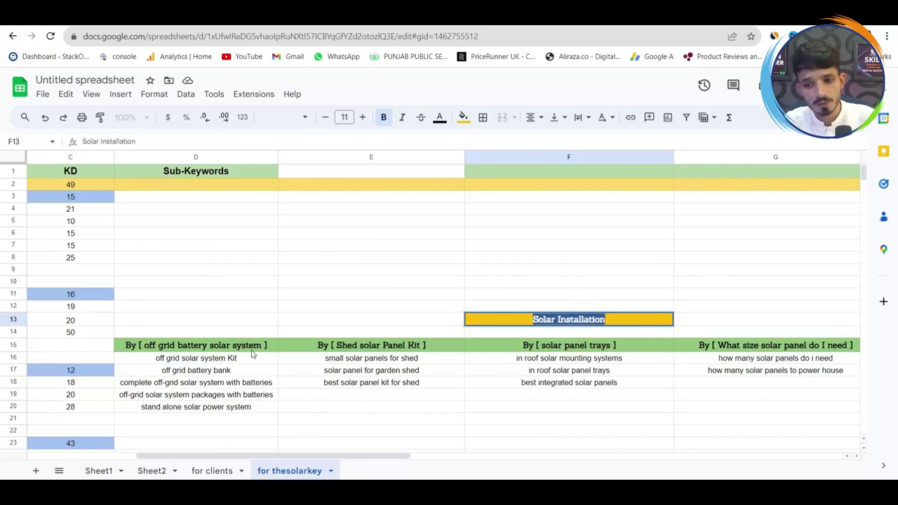
{"action": "left_click", "coordinate": [216, 347]}
{"action": "double_click", "coordinate": [212, 346]}
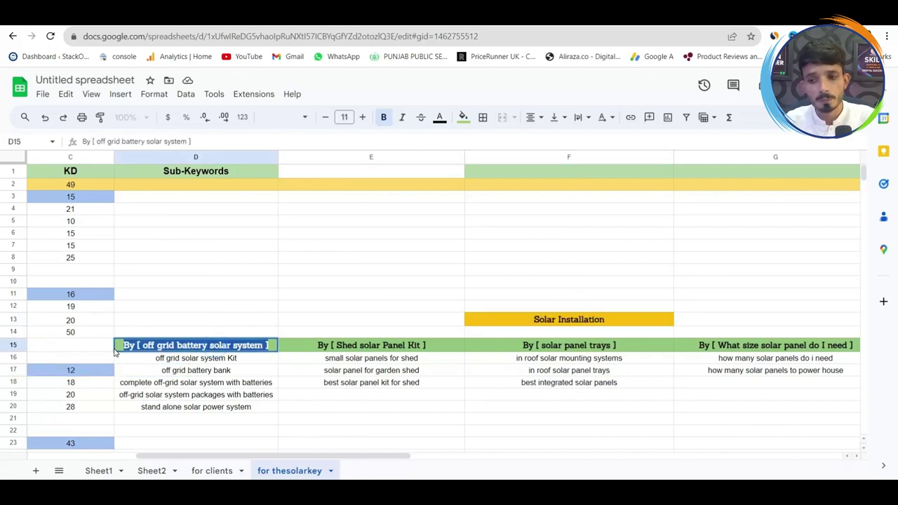
{"action": "key", "text": "Escape"}
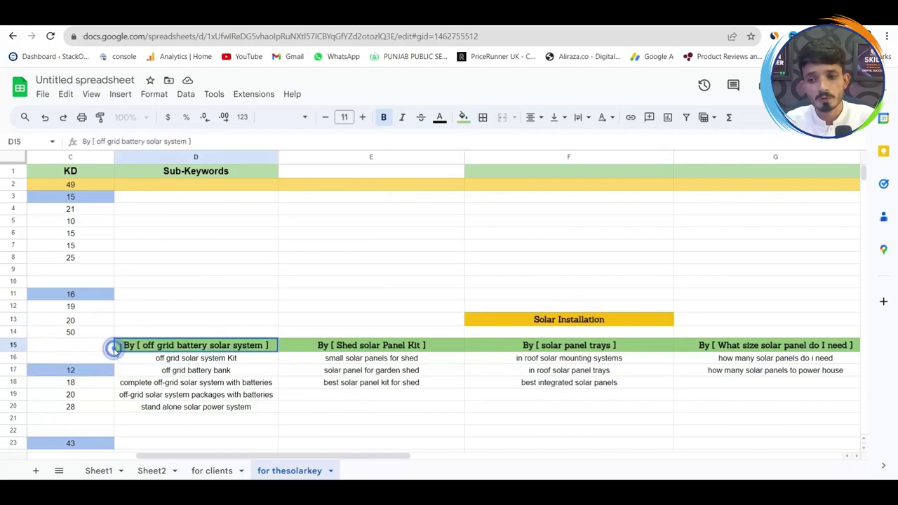
{"action": "left_click", "coordinate": [363, 346]}
{"action": "double_click", "coordinate": [361, 345]}
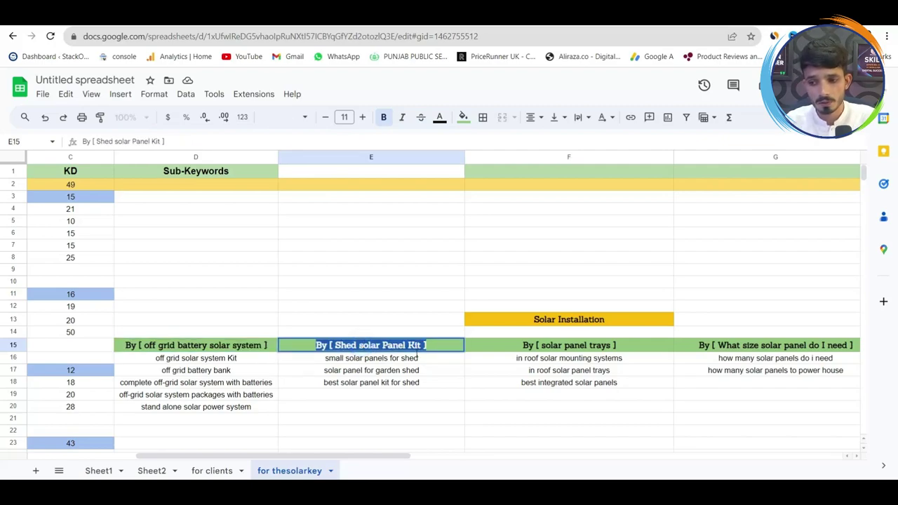
- Examine the "By [ solar panel trays ]" heading in F15, and switch to Semrush to view its overview of solar keyword clusters
{"action": "left_click", "coordinate": [572, 347]}
{"action": "double_click", "coordinate": [571, 346]}
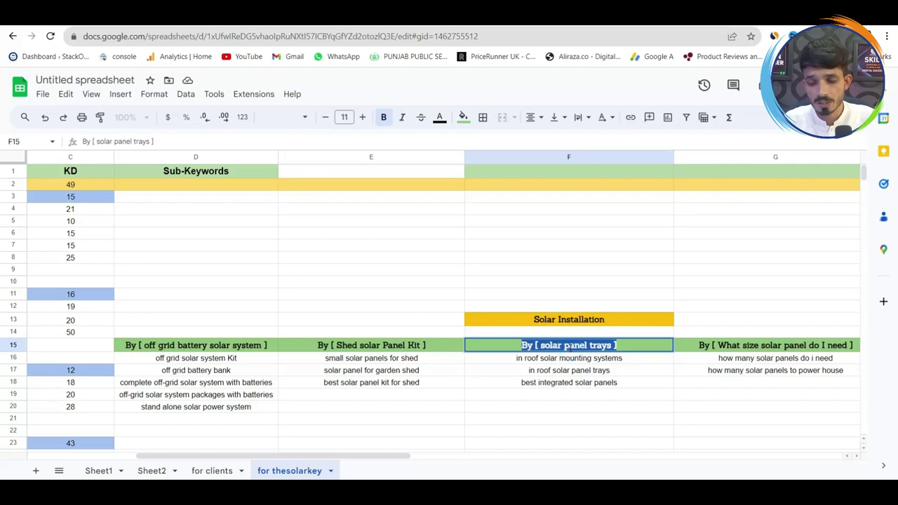
{"action": "key", "text": "ctrl+Tab"}
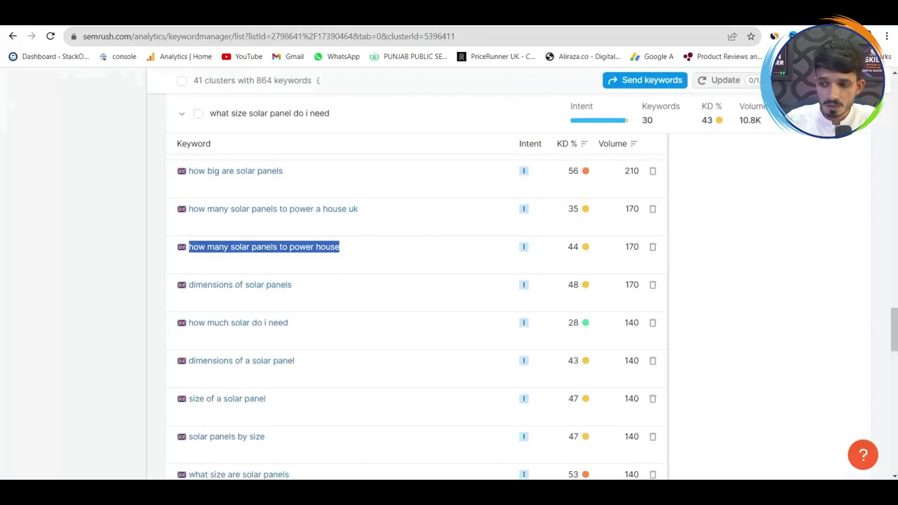
{"action": "scroll", "coordinate": [1, 305], "scroll_direction": "up", "scroll_amount": 15}
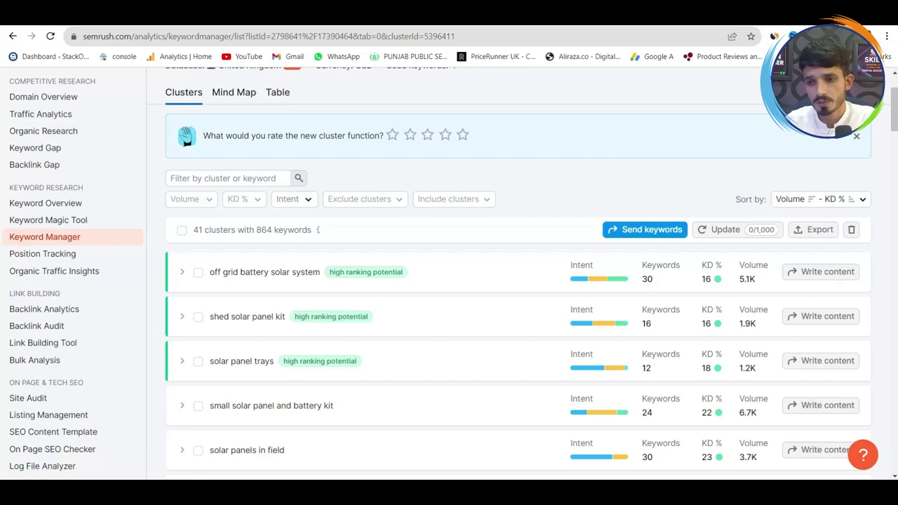
- Open the Keyword Manager from the keyword overview of "highest paying jobs in artificial intelligence" and look over the saved keyword lists
{"action": "left_click", "coordinate": [490, 25]}
{"action": "left_click", "coordinate": [293, 37]}
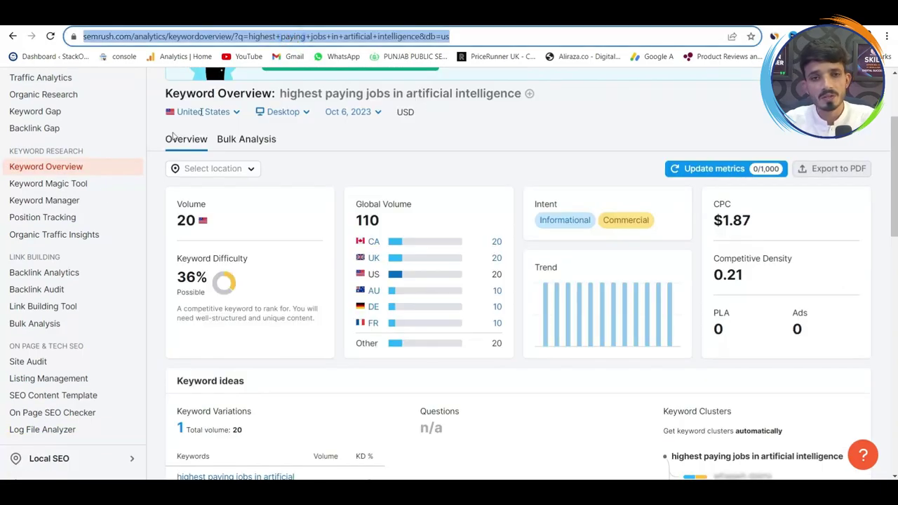
{"action": "left_click", "coordinate": [62, 200]}
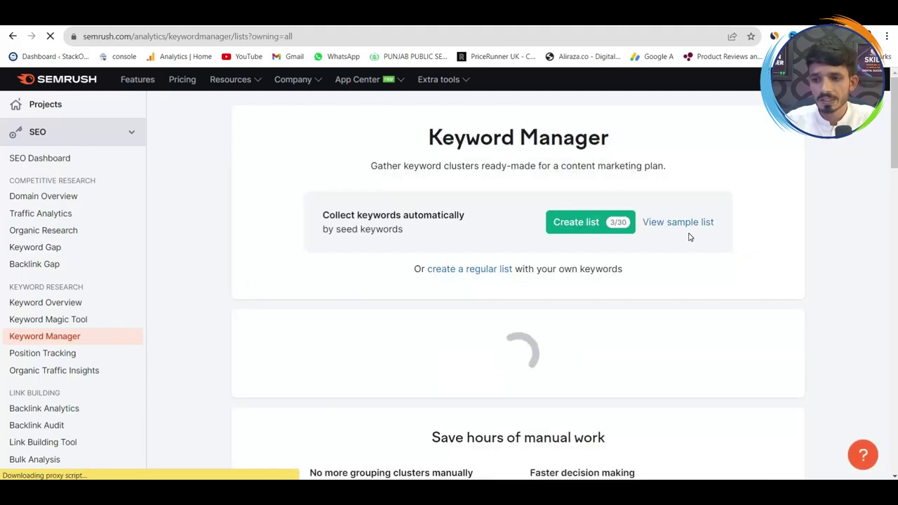
{"action": "scroll", "coordinate": [2, 181], "scroll_direction": "down", "scroll_amount": 2}
{"action": "scroll", "coordinate": [3, 181], "scroll_direction": "down", "scroll_amount": 1}
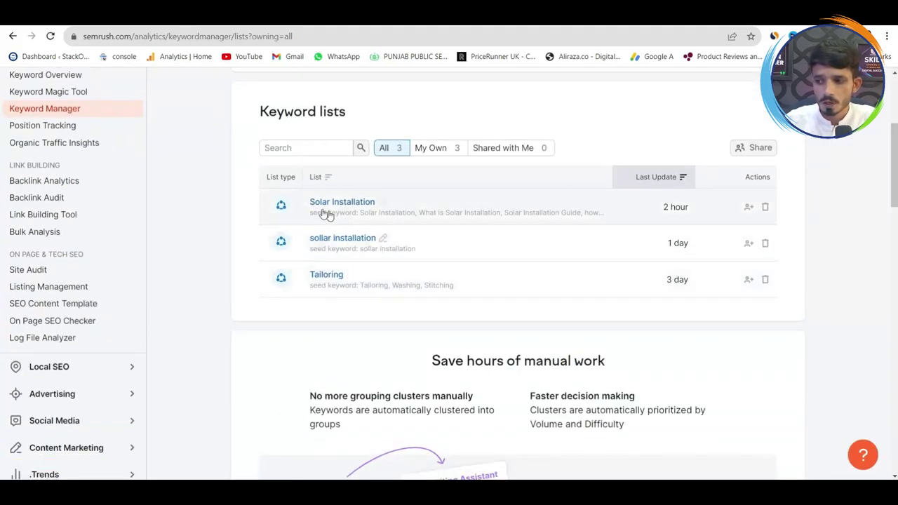
{"action": "scroll", "coordinate": [716, 218], "scroll_direction": "up", "scroll_amount": 3}
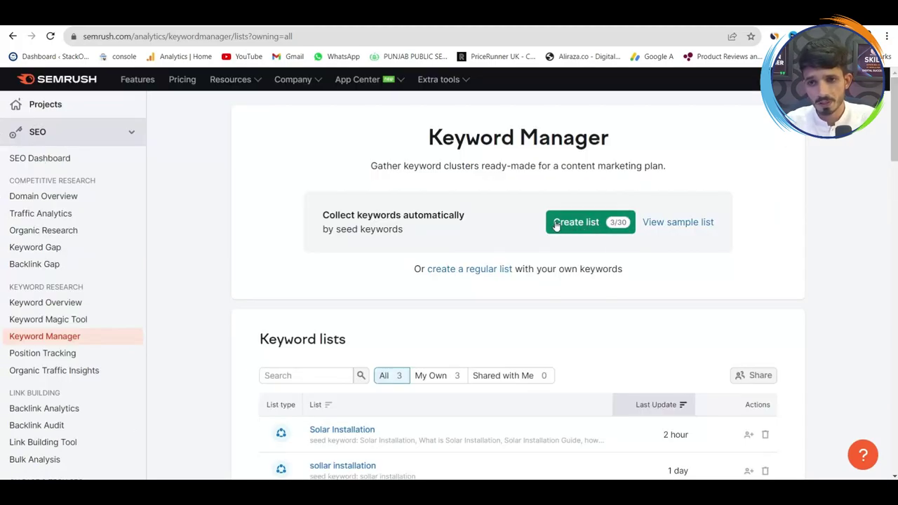
- Start a new clustered keyword list with the seed keywords "Sollar Installation" and "How to install solar"
{"action": "key", "text": "ctrl+Tab"}
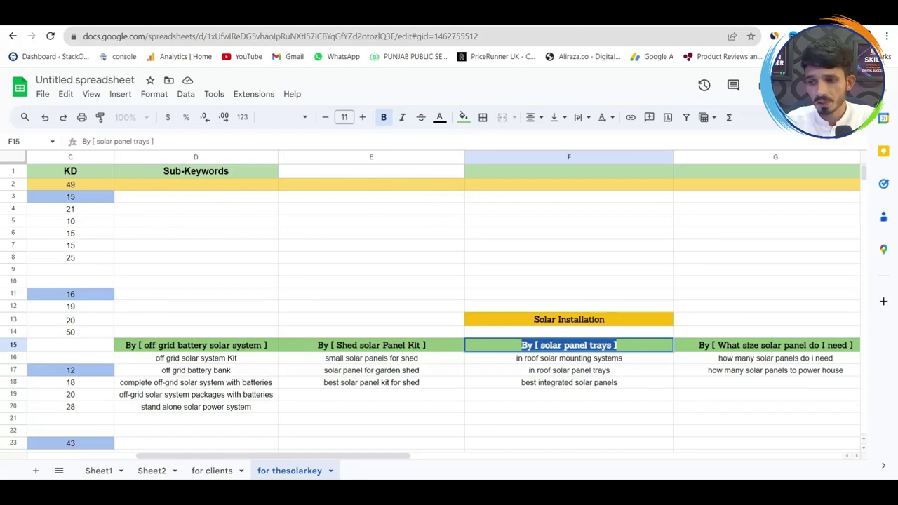
{"action": "key", "text": "ctrl+shift+Tab"}
{"action": "left_click", "coordinate": [586, 230]}
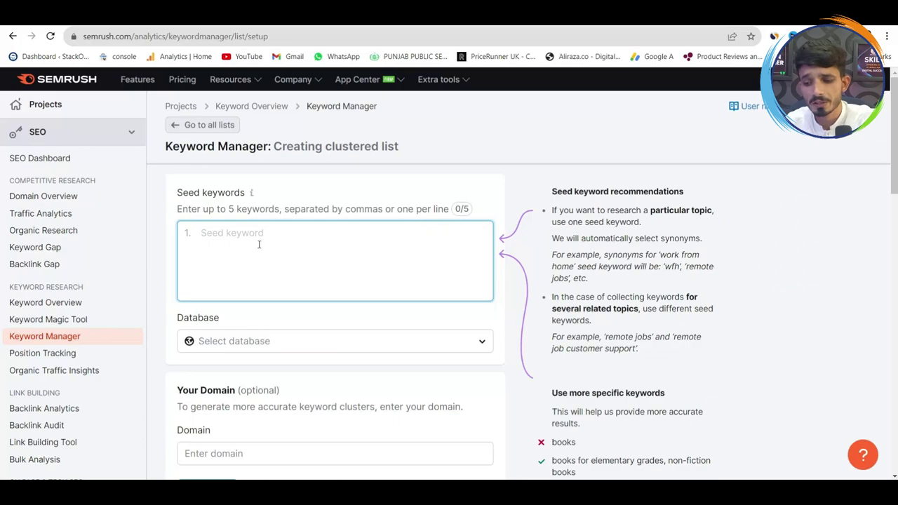
{"action": "type", "text": "Sollar Ins"}
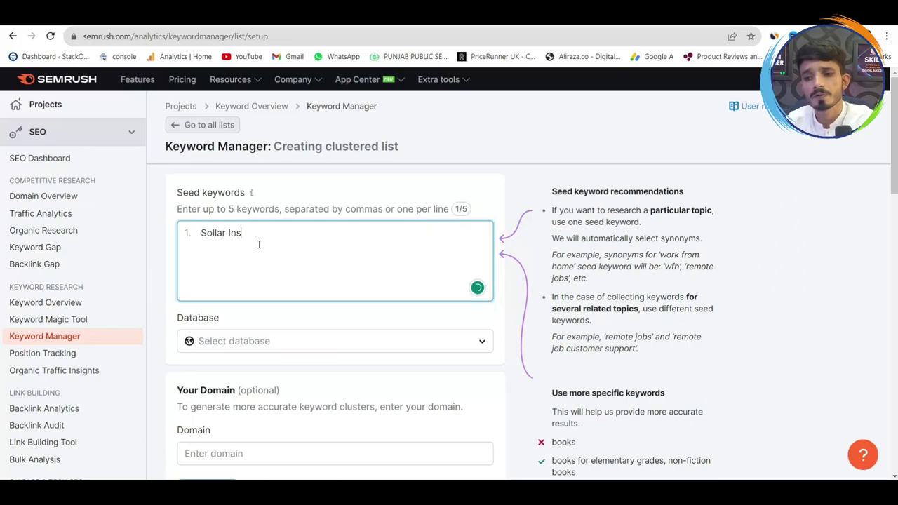
{"action": "type", "text": "tallation "}
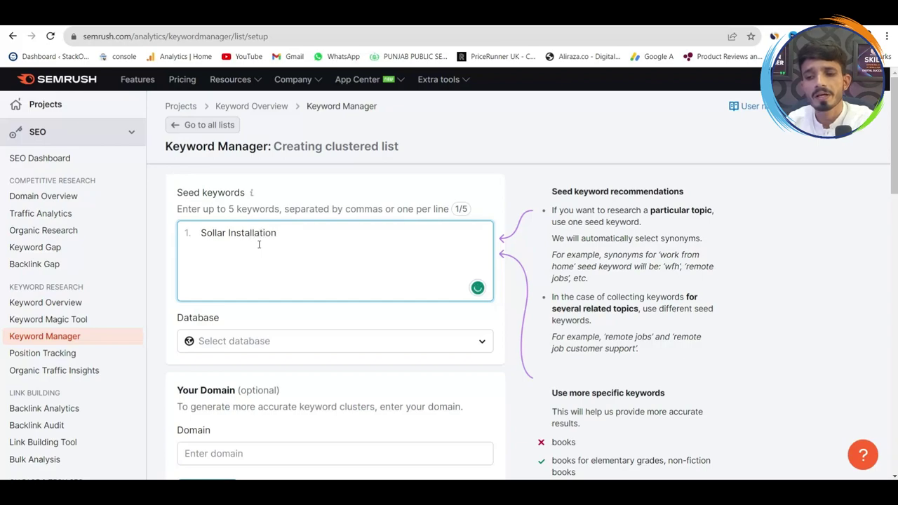
{"action": "type", "text": "How to"}
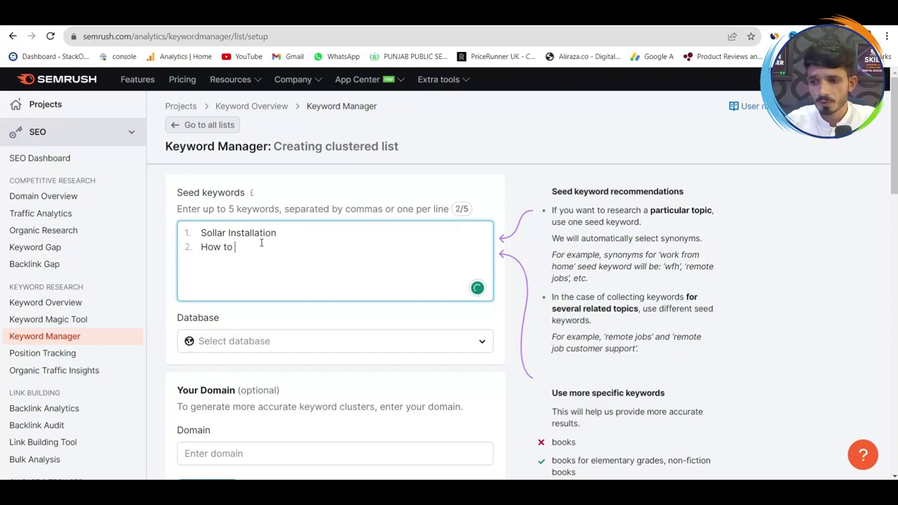
{"action": "left_click_drag", "start_coordinate": [556, 222], "coordinate": [594, 337]}
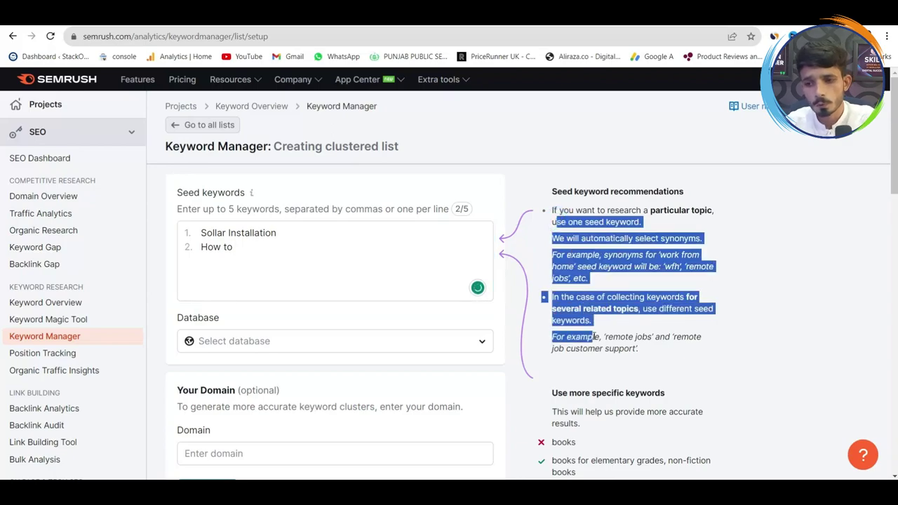
{"action": "left_click", "coordinate": [238, 246]}
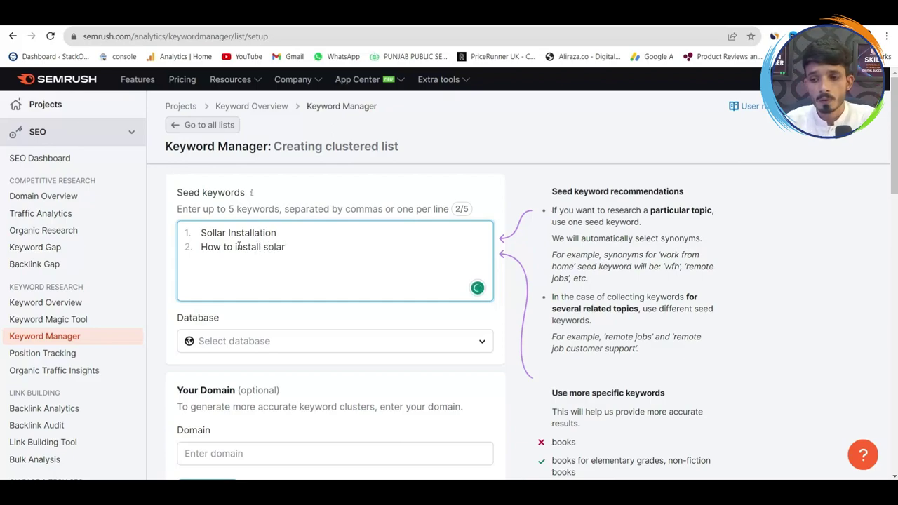
- Review the seed keywords, the available databases and the optional domain field in the clustered list setup
{"action": "left_click_drag", "start_coordinate": [293, 248], "coordinate": [201, 232]}
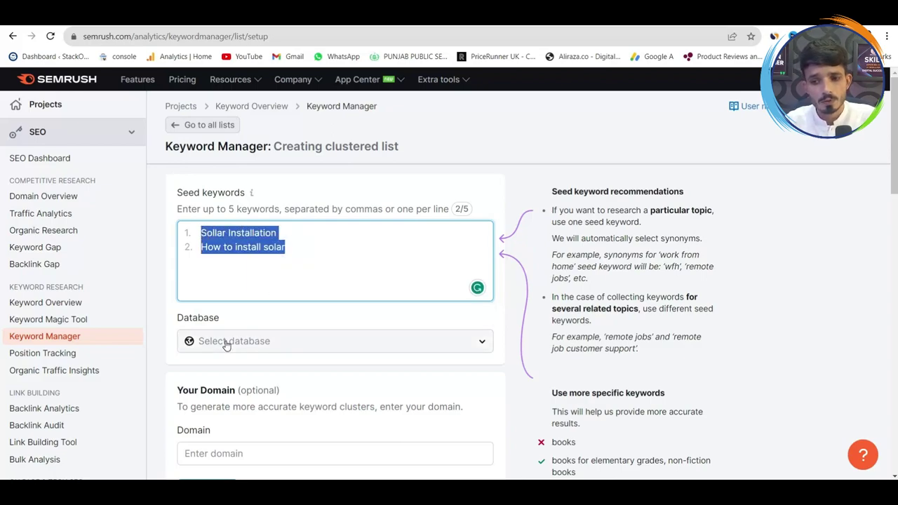
{"action": "left_click", "coordinate": [250, 348]}
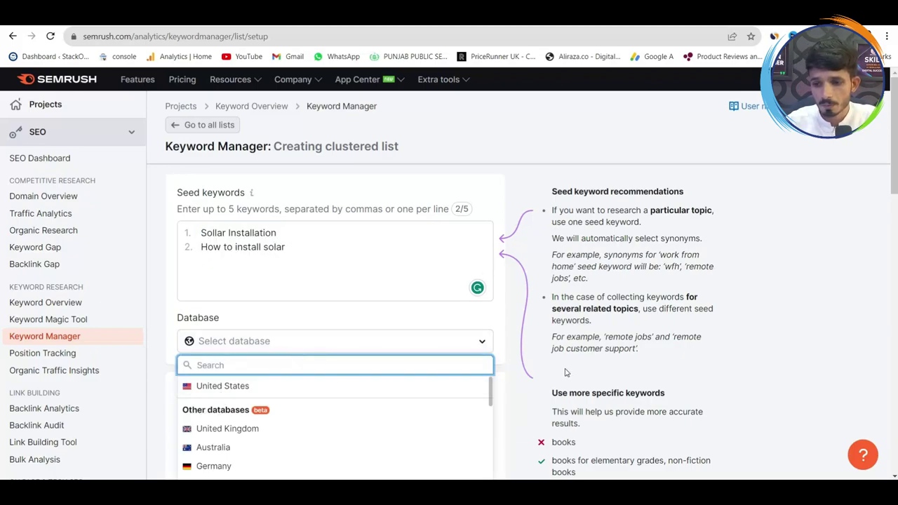
{"action": "scroll", "coordinate": [3, 183], "scroll_direction": "down", "scroll_amount": 1}
{"action": "scroll", "coordinate": [3, 192], "scroll_direction": "down", "scroll_amount": 4}
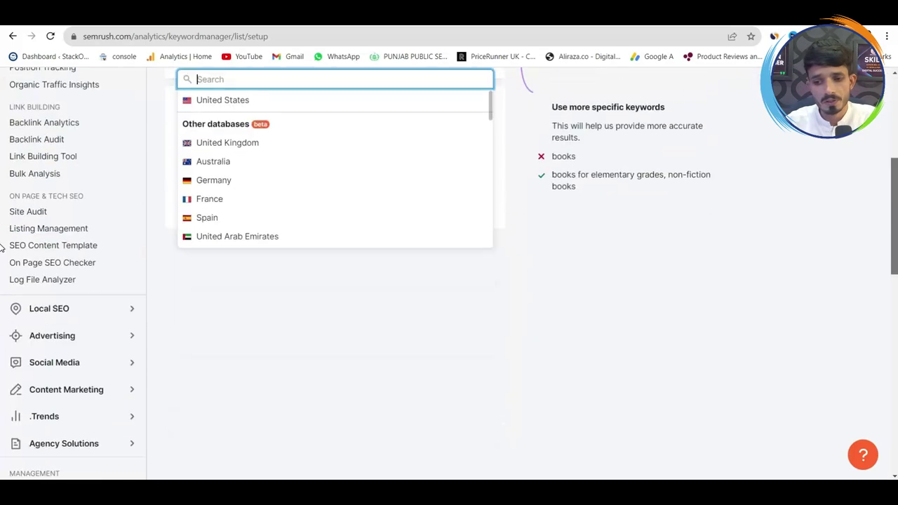
{"action": "scroll", "coordinate": [3, 192], "scroll_direction": "up", "scroll_amount": 4}
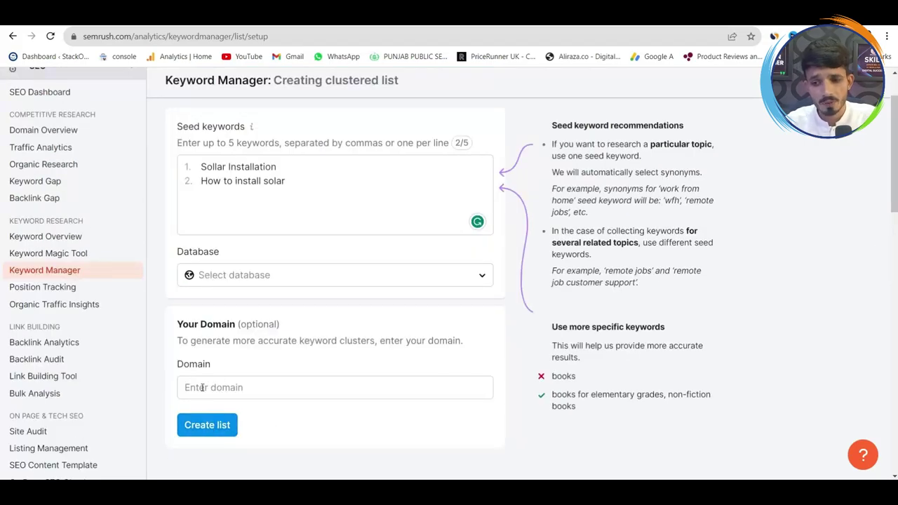
{"action": "left_click", "coordinate": [201, 426]}
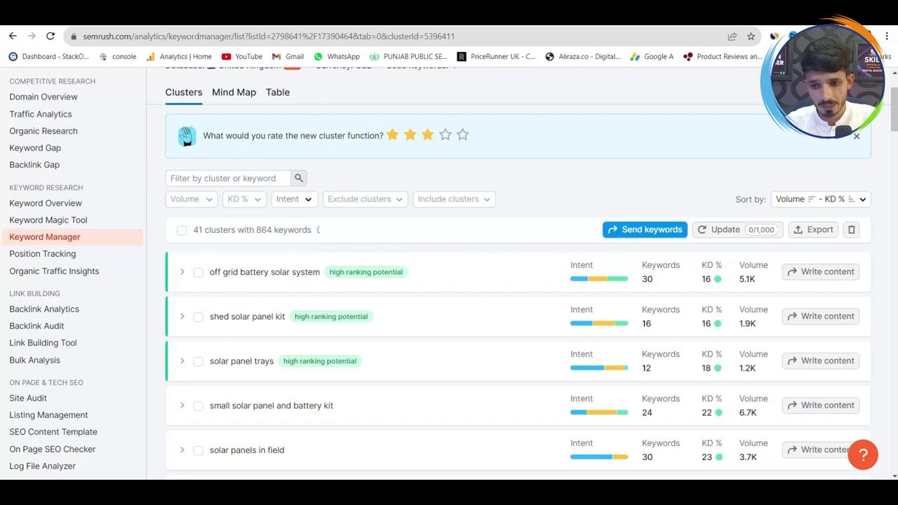
- Switch to Google Sheets and examine the "off grid battery solar system" group heading with its main keyword, volume and KD in row 3
{"action": "key", "text": "ctrl+Tab"}
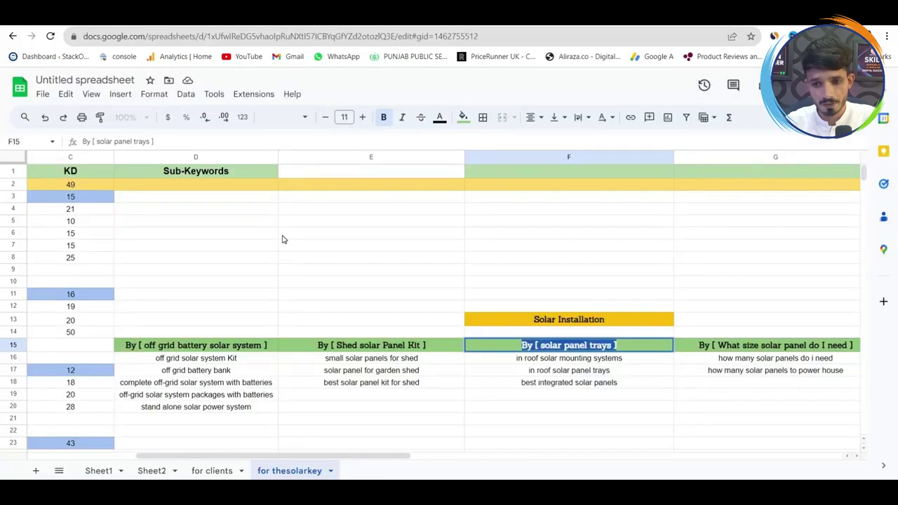
{"action": "left_click", "coordinate": [163, 346]}
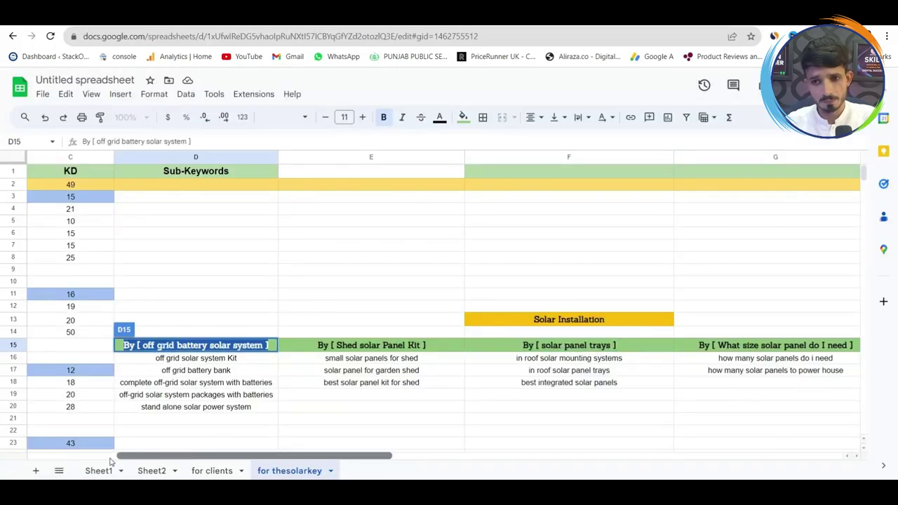
{"action": "left_click_drag", "start_coordinate": [218, 455], "coordinate": [2, 464]}
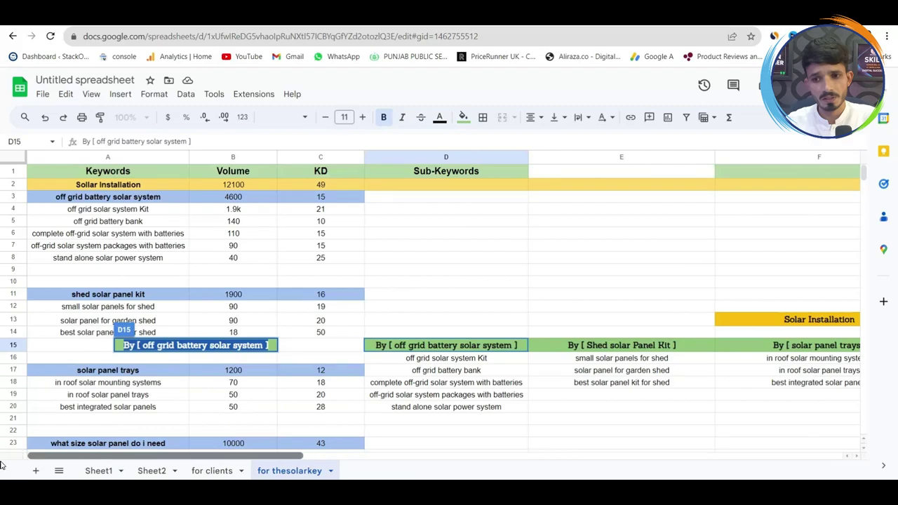
{"action": "double_click", "coordinate": [85, 196]}
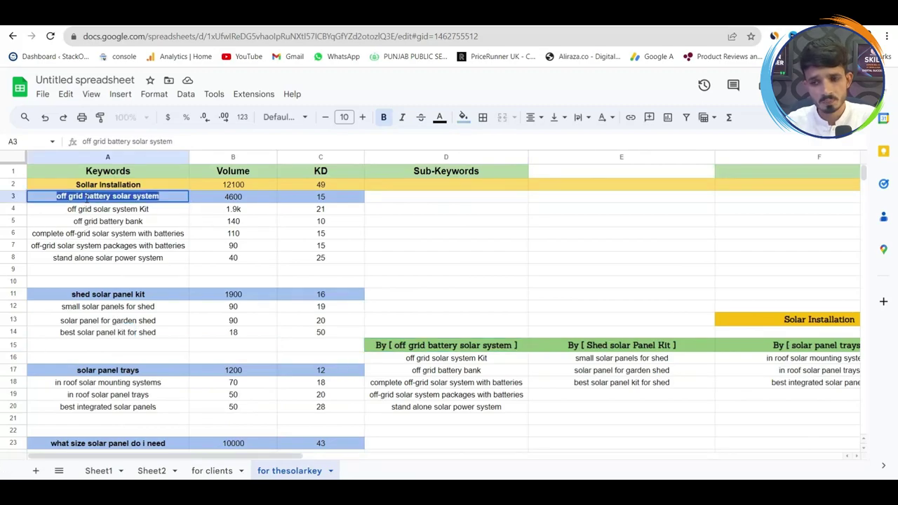
{"action": "double_click", "coordinate": [236, 202]}
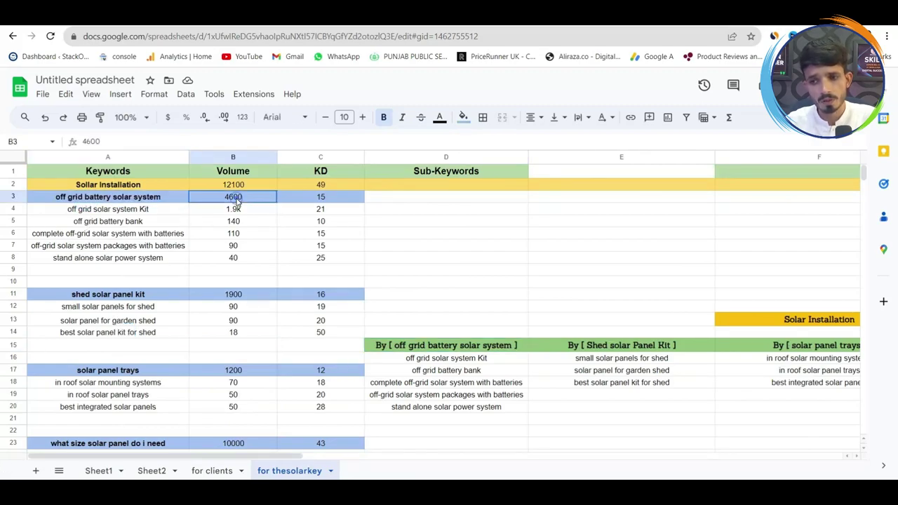
{"action": "double_click", "coordinate": [317, 199]}
- Examine the off-grid sub-keywords in A4:A8 together with their KD in C4:C8 and volume in B4:B8
{"action": "left_click_drag", "start_coordinate": [150, 210], "coordinate": [150, 265]}
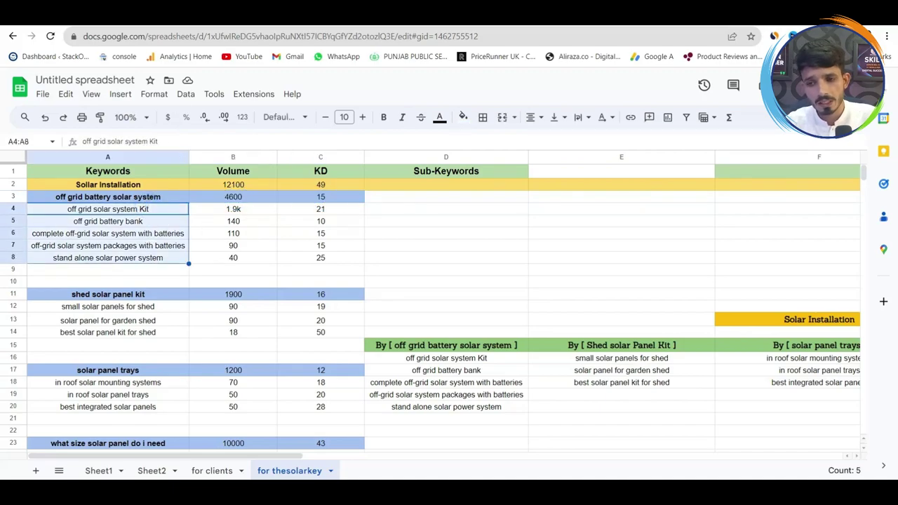
{"action": "left_click", "coordinate": [128, 235]}
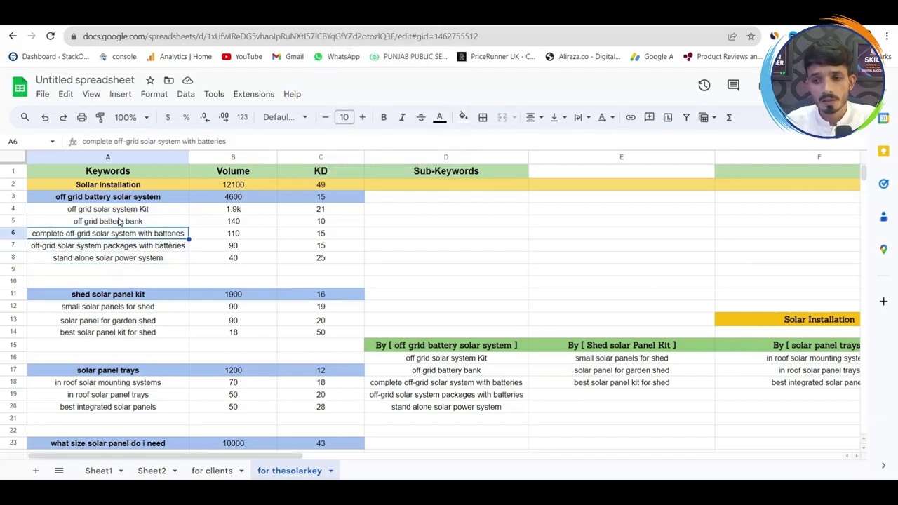
{"action": "left_click_drag", "start_coordinate": [320, 209], "coordinate": [320, 259]}
{"action": "left_click_drag", "start_coordinate": [246, 214], "coordinate": [242, 262]}
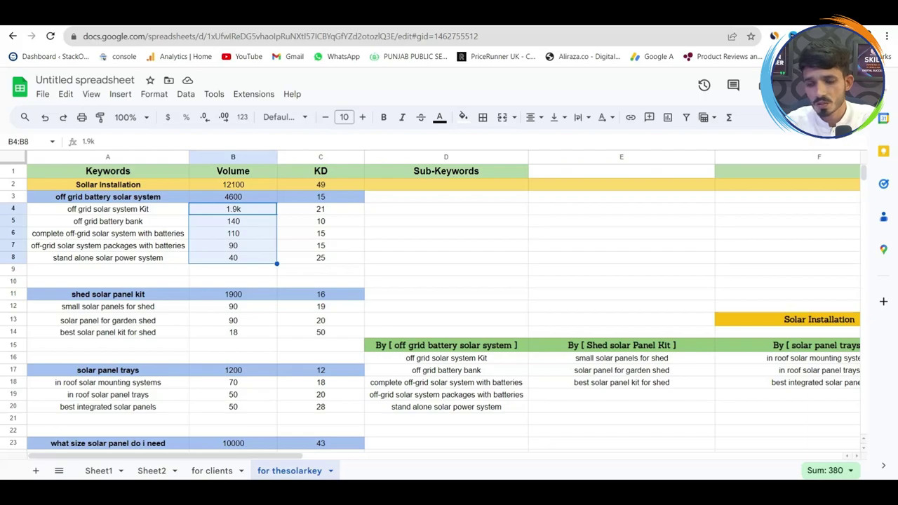
- Switch to the Semrush solar cluster list and expand the "off grid battery solar system" cluster to show its keywords
{"action": "key", "text": "ctrl+Tab"}
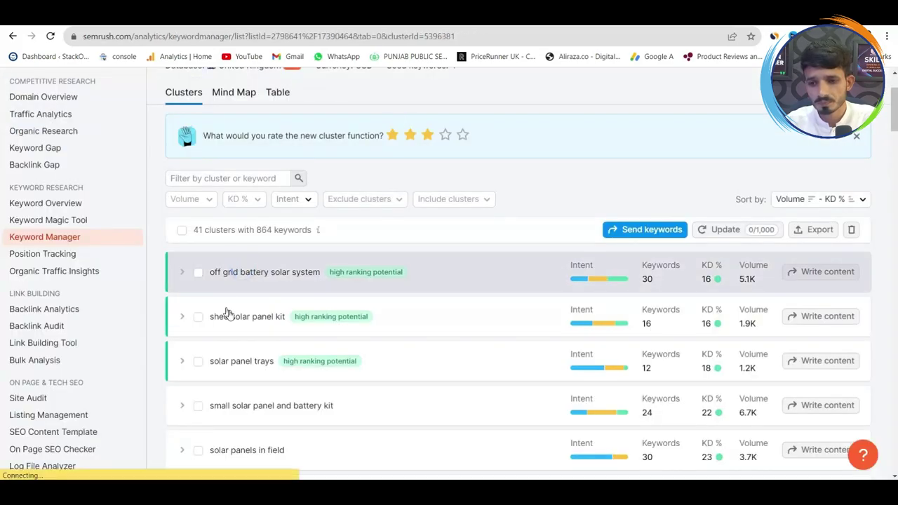
{"action": "left_click", "coordinate": [182, 278]}
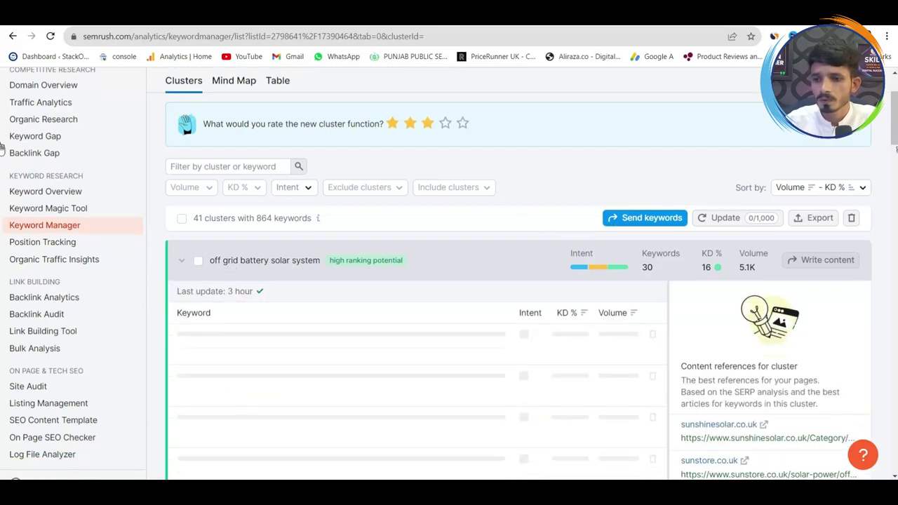
{"action": "scroll", "coordinate": [503, 280], "scroll_direction": "down", "scroll_amount": 5}
{"action": "scroll", "coordinate": [503, 231], "scroll_direction": "up", "scroll_amount": 5}
{"action": "left_click", "coordinate": [503, 231]}
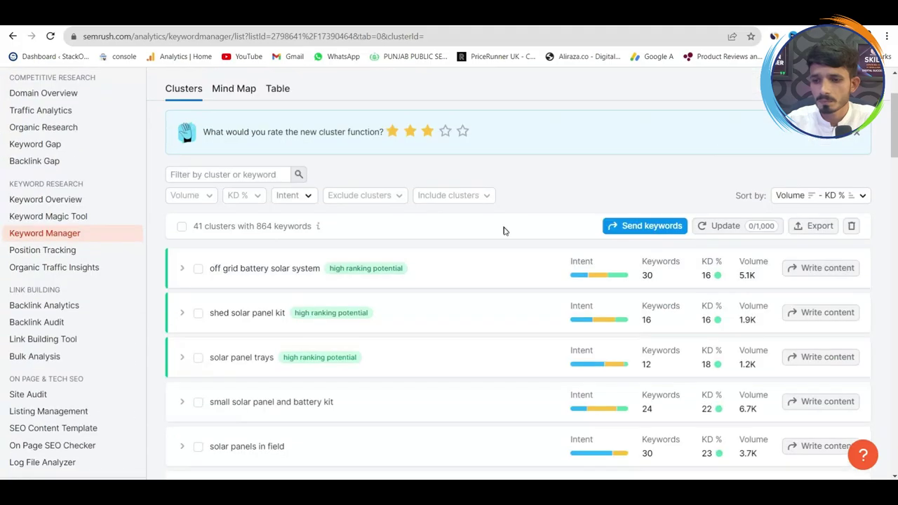
{"action": "left_click", "coordinate": [323, 269]}
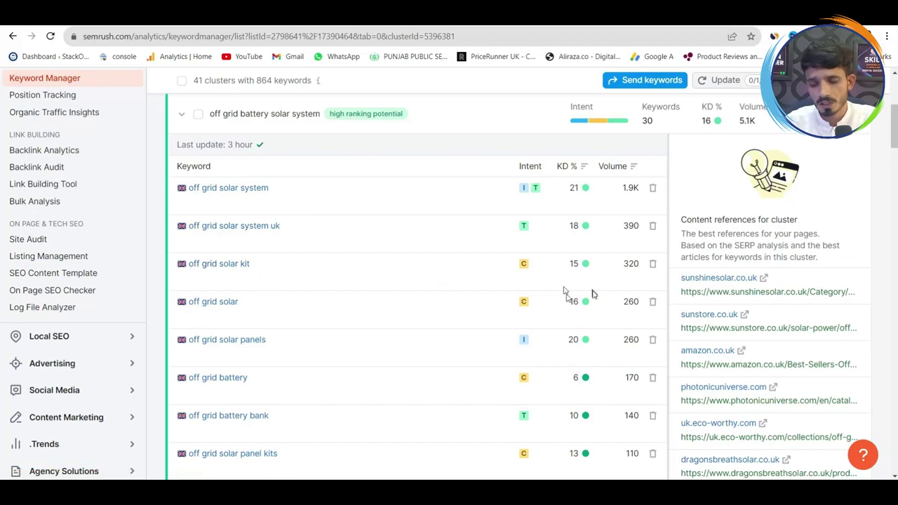
- Examine the search intent, KD and volume of the keywords in the "off grid battery solar system" cluster
{"action": "mouse_move", "coordinate": [525, 215]}
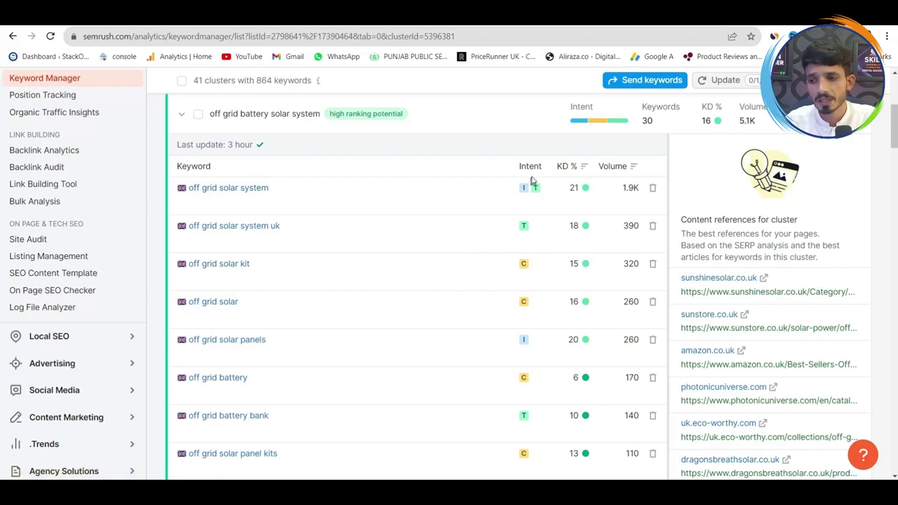
{"action": "mouse_move", "coordinate": [525, 192]}
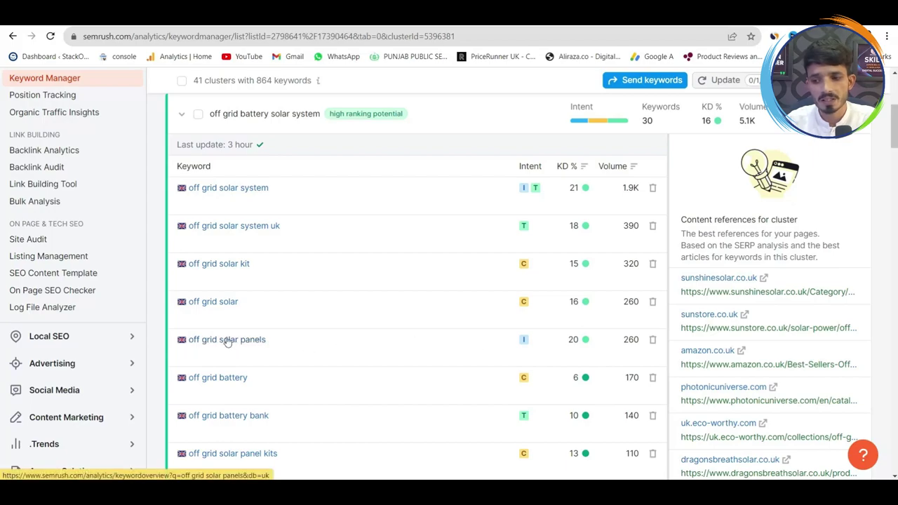
{"action": "mouse_move", "coordinate": [523, 343]}
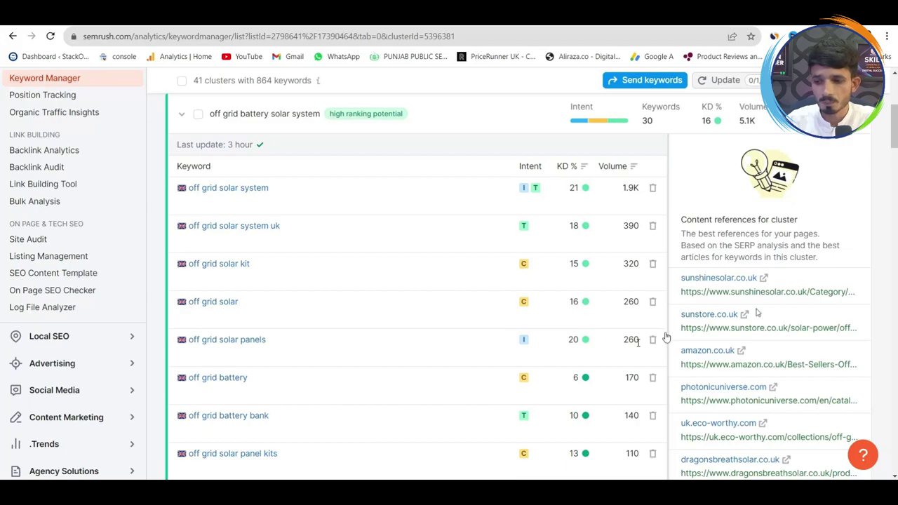
{"action": "scroll", "coordinate": [2, 149], "scroll_direction": "down", "scroll_amount": 3}
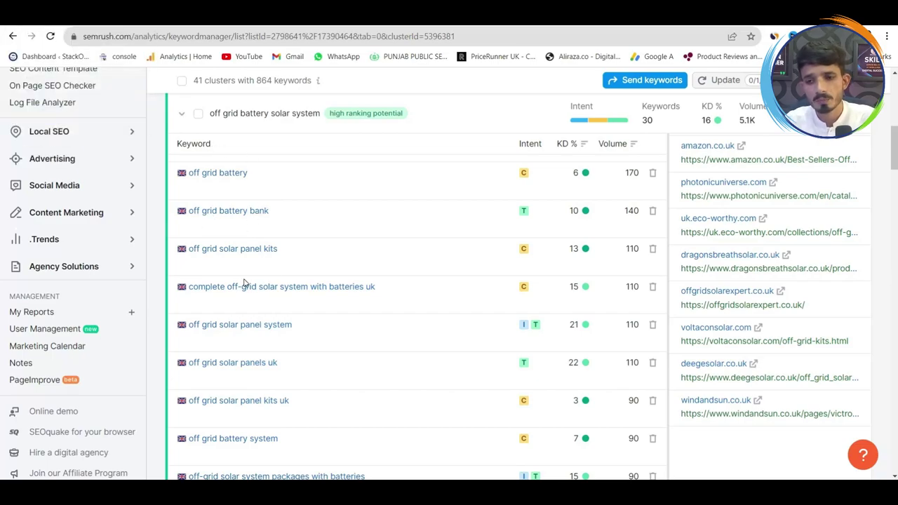
- Switch to Google Sheets and examine the "off grid battery solar system" group in A3:A8, reading its sub-keywords one by one
{"action": "key", "text": "ctrl+Tab"}
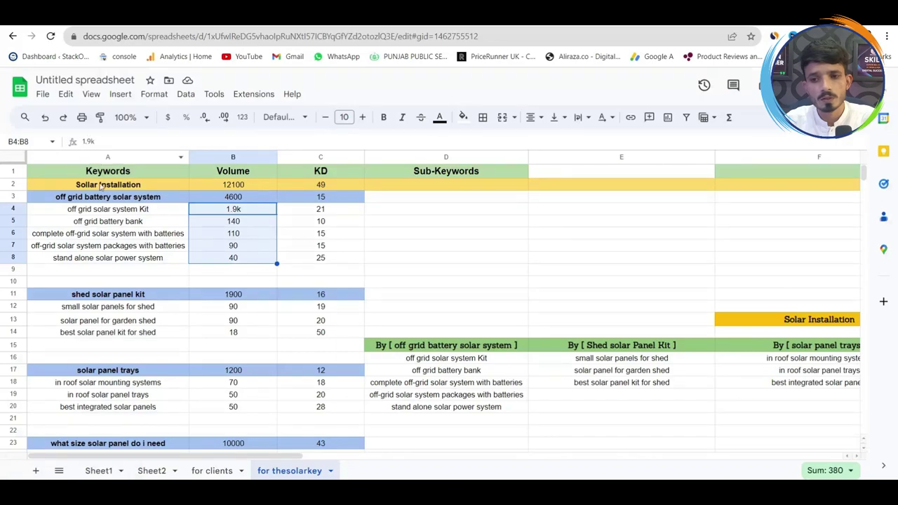
{"action": "left_click", "coordinate": [103, 212]}
{"action": "double_click", "coordinate": [104, 213]}
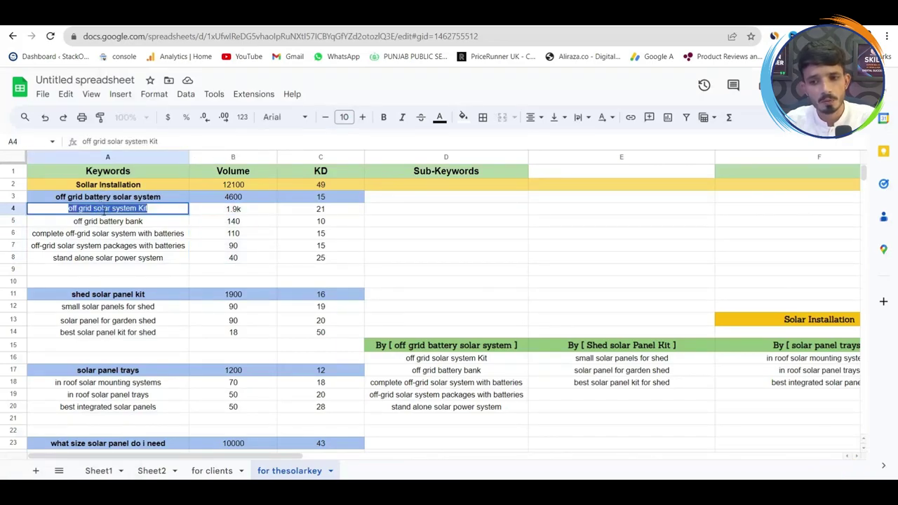
{"action": "left_click", "coordinate": [108, 223]}
{"action": "double_click", "coordinate": [107, 223]}
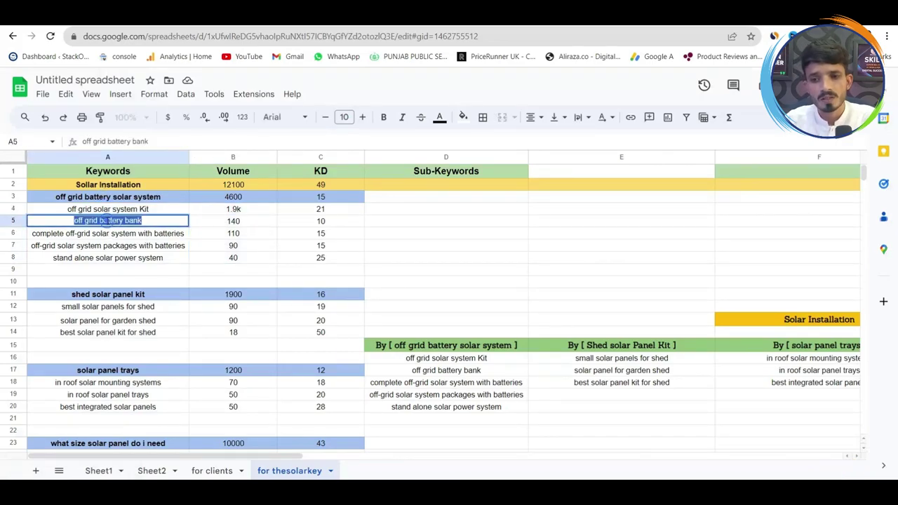
{"action": "left_click", "coordinate": [100, 236]}
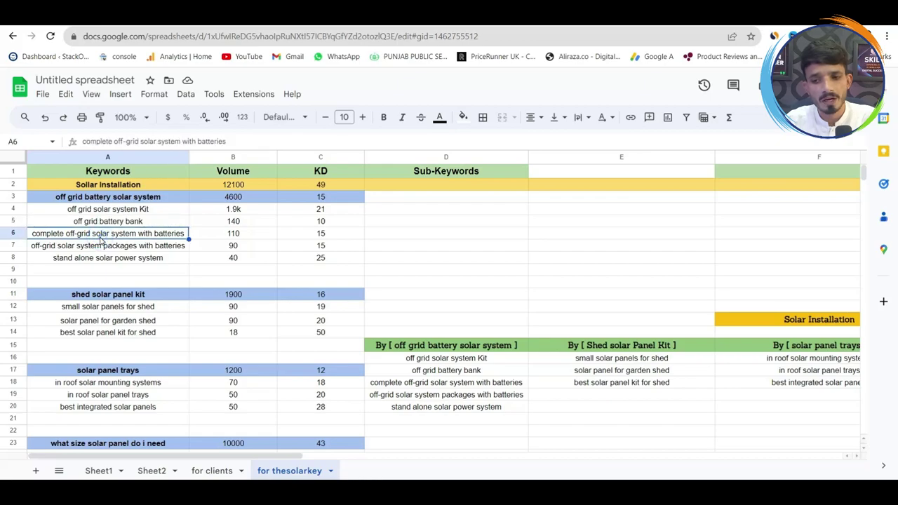
{"action": "double_click", "coordinate": [101, 236]}
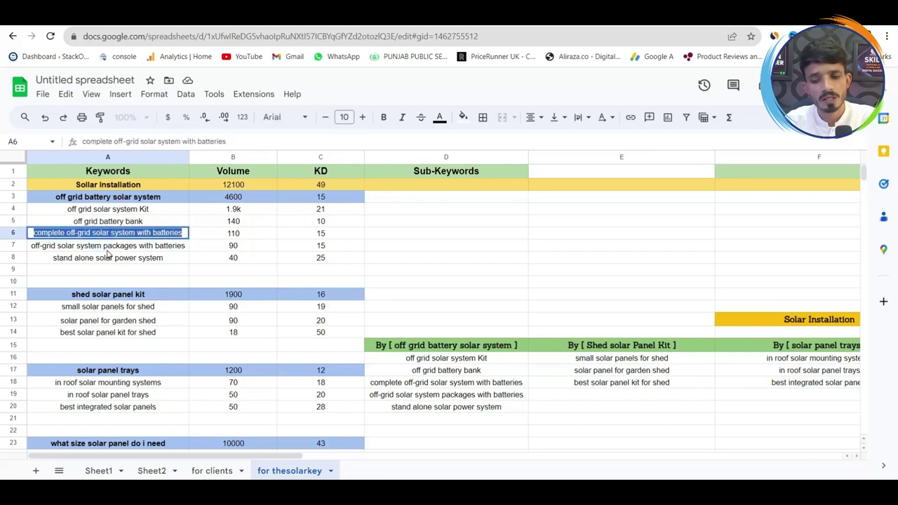
{"action": "left_click", "coordinate": [107, 246]}
{"action": "double_click", "coordinate": [119, 244]}
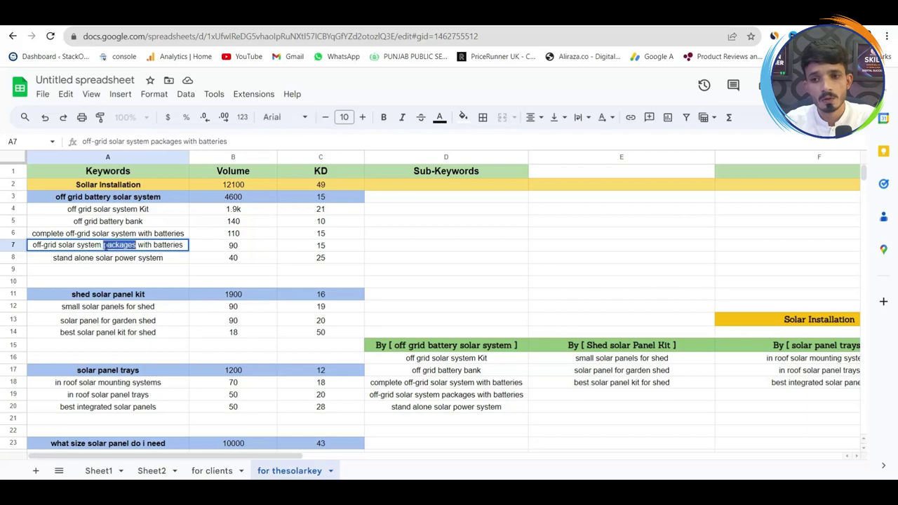
{"action": "triple_click", "coordinate": [105, 245]}
{"action": "left_click_drag", "start_coordinate": [97, 202], "coordinate": [103, 262]}
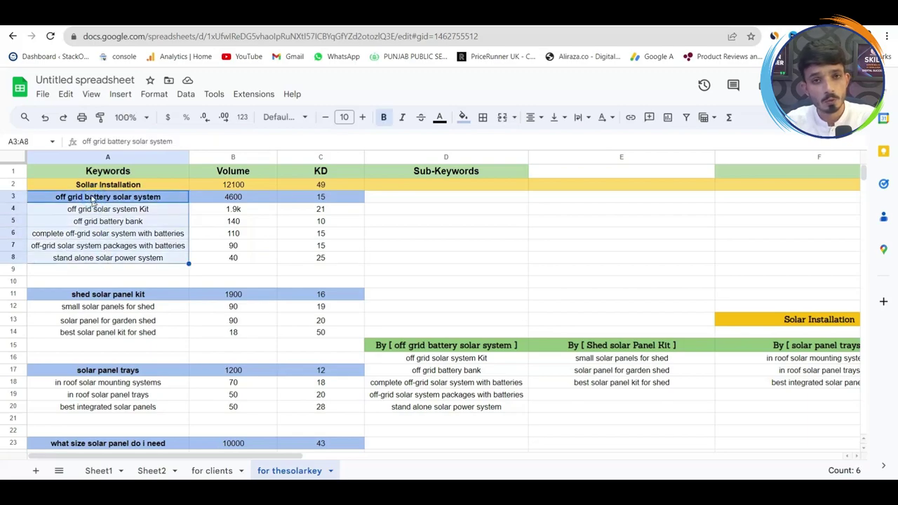
- Examine the "Sollar Installation" main keyword in A2 and the off-grid, shed kit and panel trays keyword groups beneath it
{"action": "left_click", "coordinate": [86, 186]}
{"action": "triple_click", "coordinate": [87, 187]}
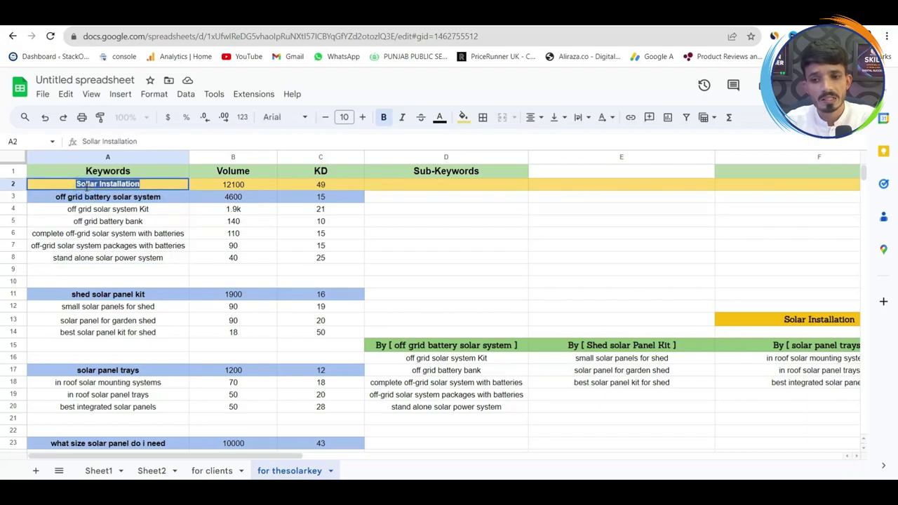
{"action": "left_click_drag", "start_coordinate": [88, 200], "coordinate": [97, 259]}
{"action": "left_click_drag", "start_coordinate": [92, 297], "coordinate": [92, 335]}
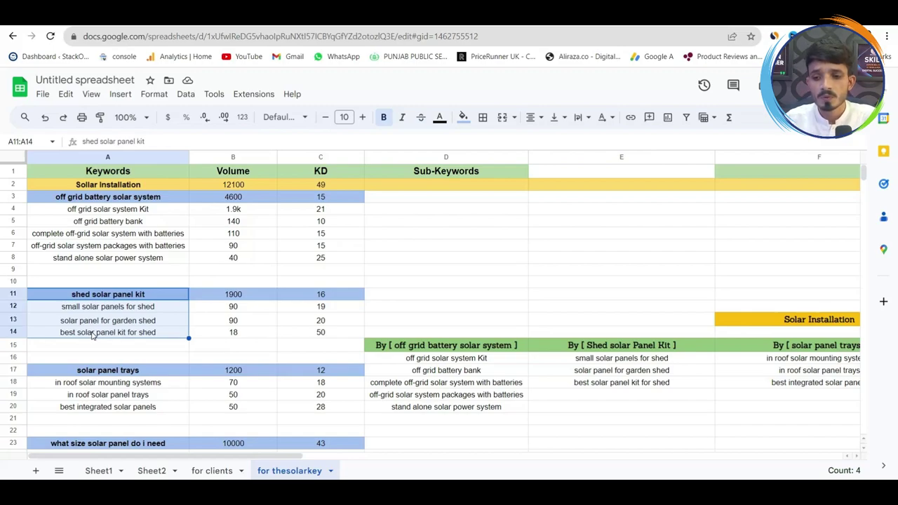
{"action": "left_click_drag", "start_coordinate": [137, 385], "coordinate": [140, 408]}
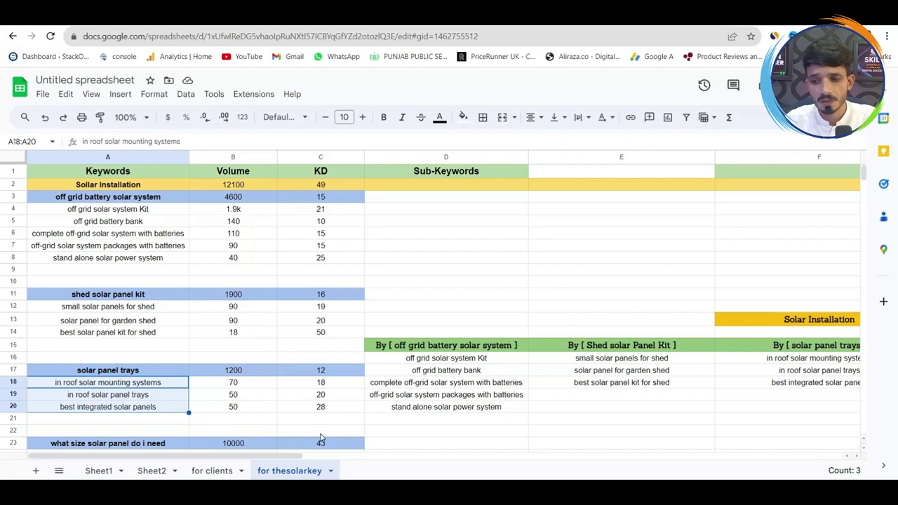
- Examine the sub-keyword columns D to F, starting at row 15, for the off-grid, shed kit and solar panel trays groups
{"action": "left_click_drag", "start_coordinate": [226, 456], "coordinate": [304, 460]}
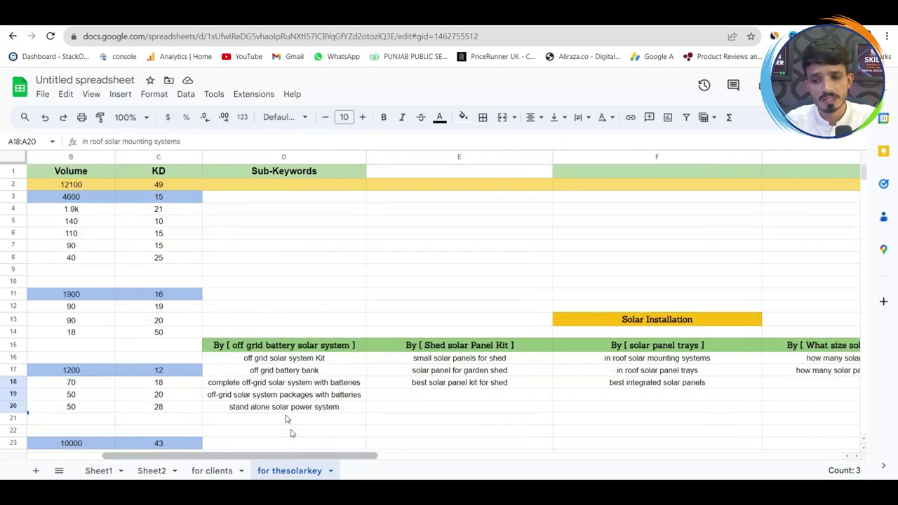
{"action": "left_click_drag", "start_coordinate": [265, 358], "coordinate": [267, 395]}
{"action": "left_click_drag", "start_coordinate": [244, 457], "coordinate": [170, 458]}
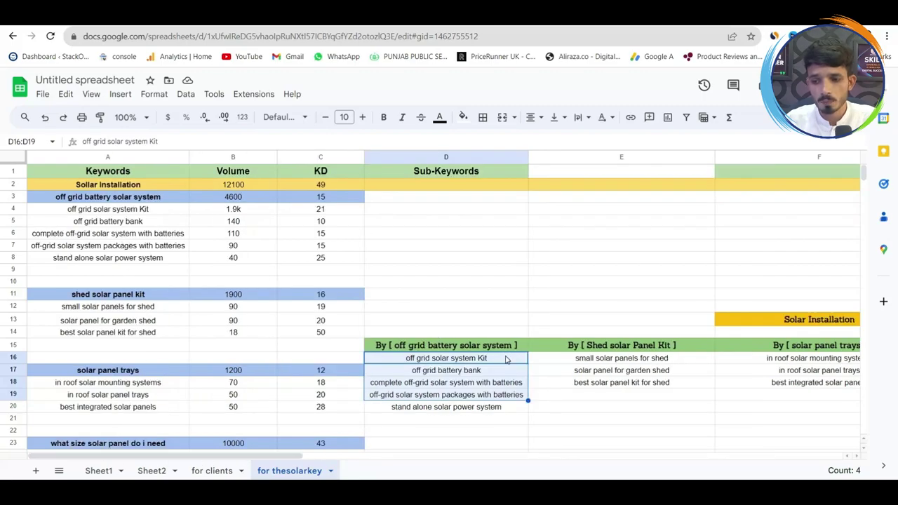
{"action": "left_click_drag", "start_coordinate": [600, 370], "coordinate": [601, 381]}
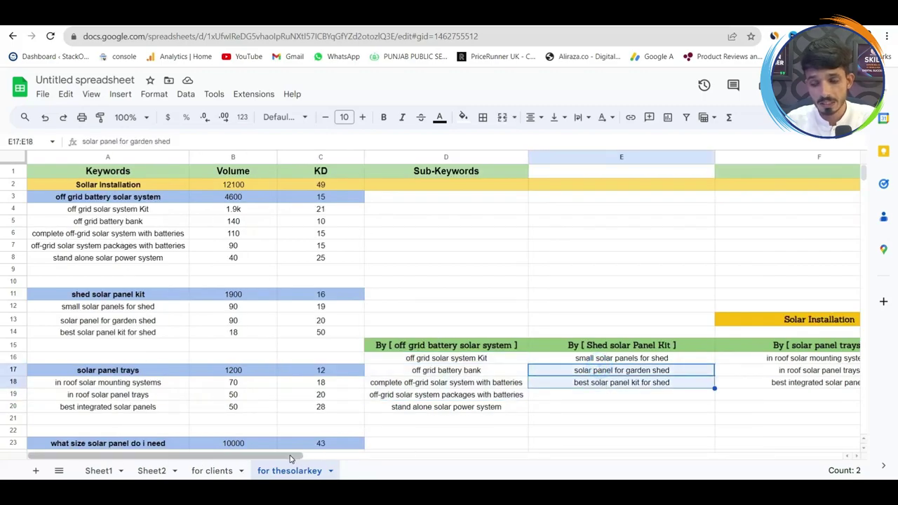
{"action": "left_click_drag", "start_coordinate": [338, 460], "coordinate": [420, 460]}
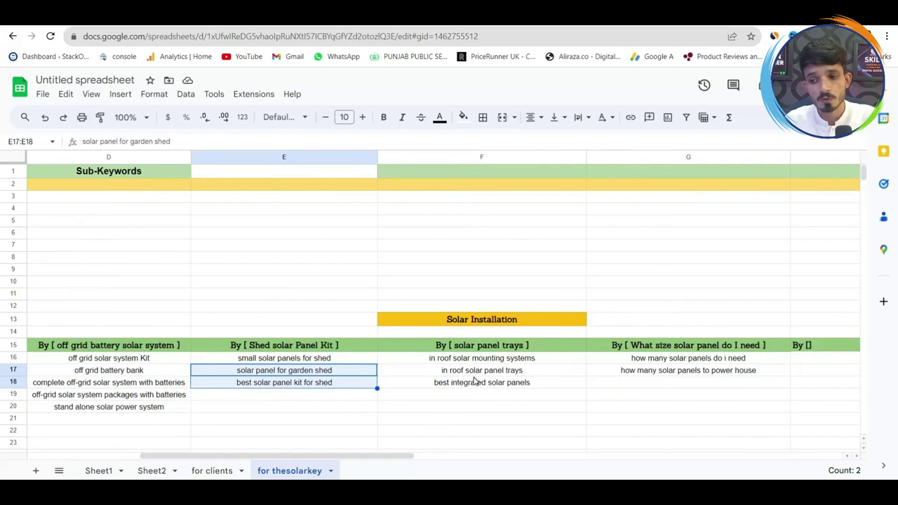
{"action": "left_click_drag", "start_coordinate": [467, 358], "coordinate": [471, 384]}
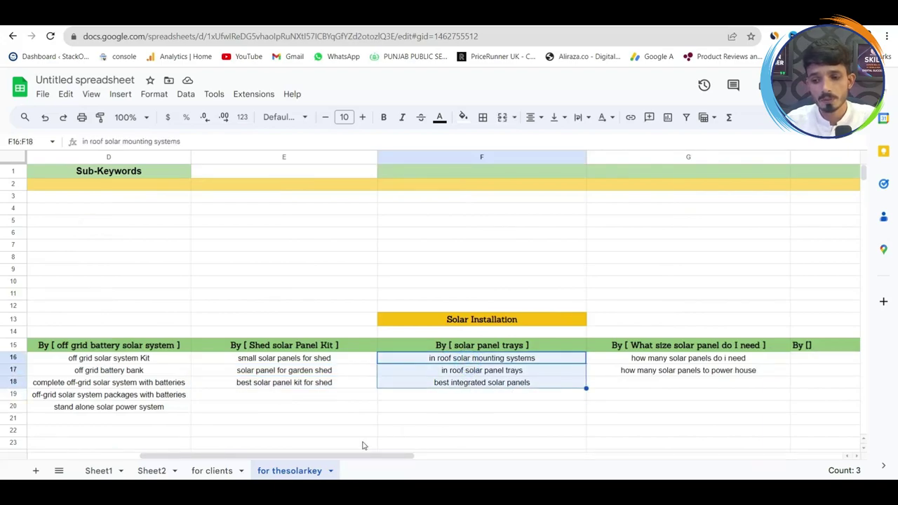
{"action": "left_click_drag", "start_coordinate": [414, 460], "coordinate": [225, 460]}
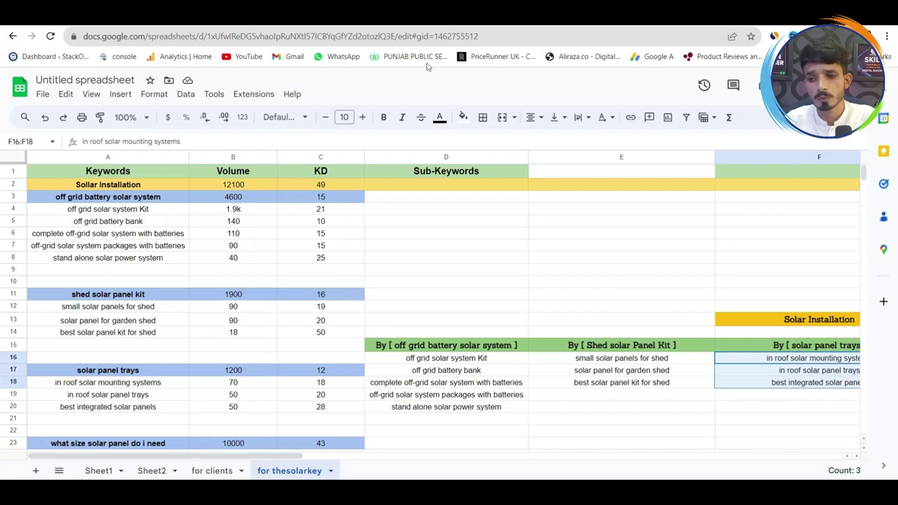
- Switch to the Semrush cluster list and collapse the "off grid battery solar system" cluster
{"action": "left_click", "coordinate": [441, 13]}
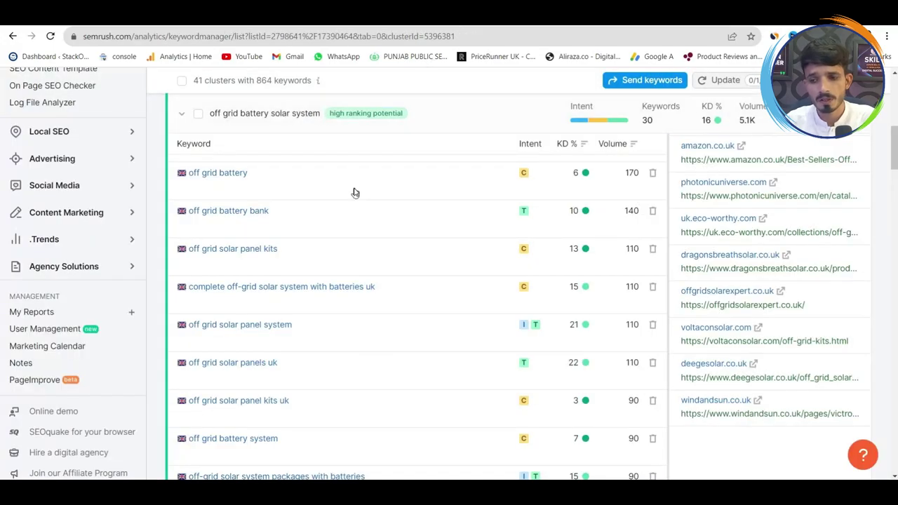
{"action": "left_click", "coordinate": [178, 118]}
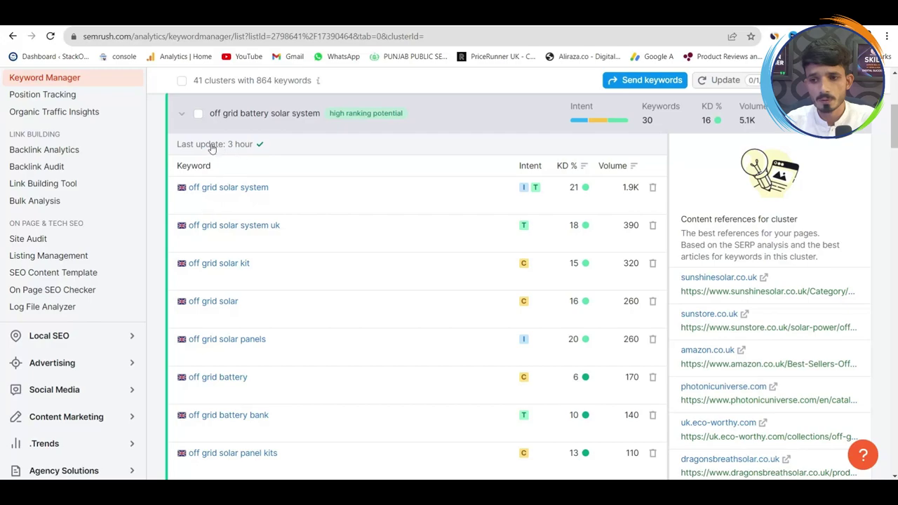
{"action": "left_click", "coordinate": [182, 114]}
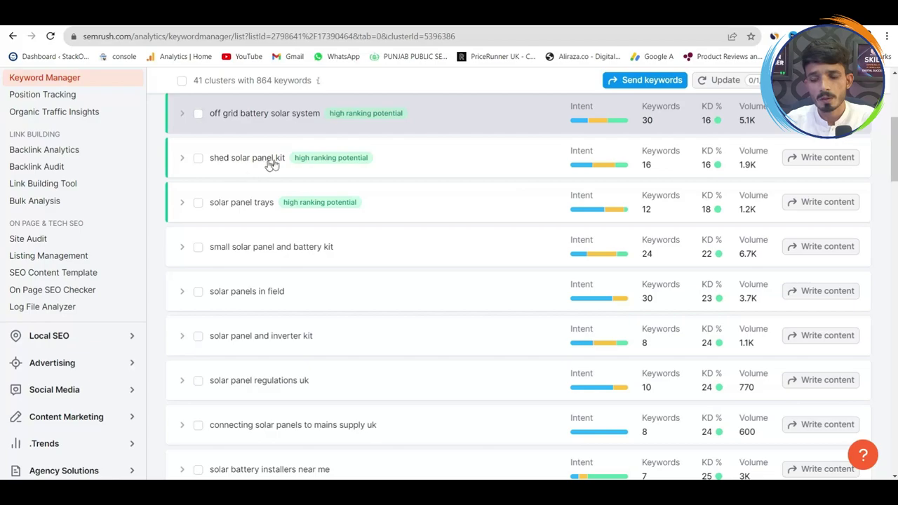
- Switch to Google Sheets and examine the "By [ Shed solar Panel Kit ]" heading in E15 with its sub-keywords in E16:E18
{"action": "key", "text": "ctrl+Tab"}
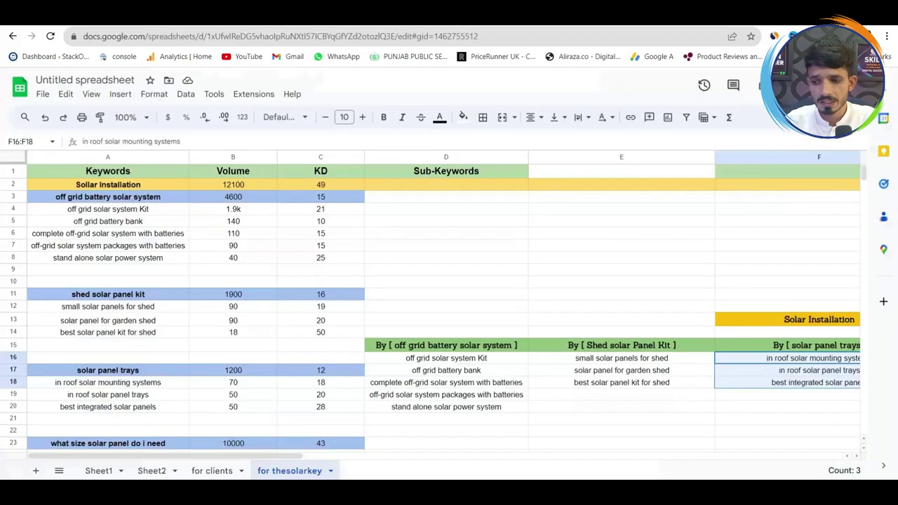
{"action": "left_click", "coordinate": [599, 349]}
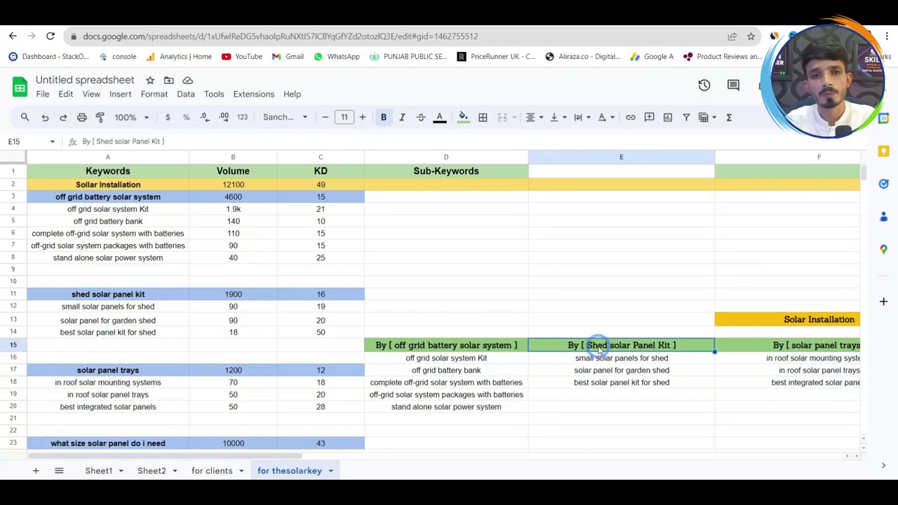
{"action": "left_click_drag", "start_coordinate": [597, 360], "coordinate": [599, 384]}
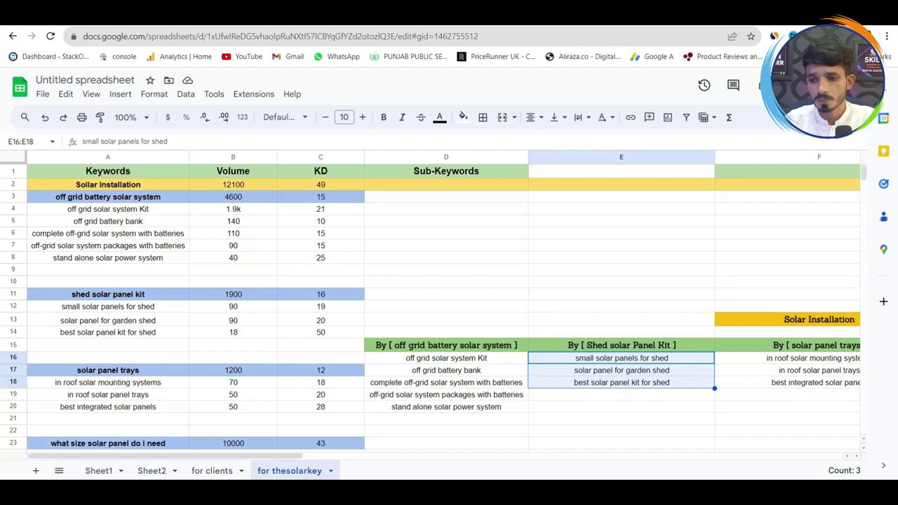
- Switch to the Semrush cluster list and expand the "shed solar panel kit" cluster to examine its keywords, intent, KD and volume
{"action": "key", "text": "ctrl+Tab"}
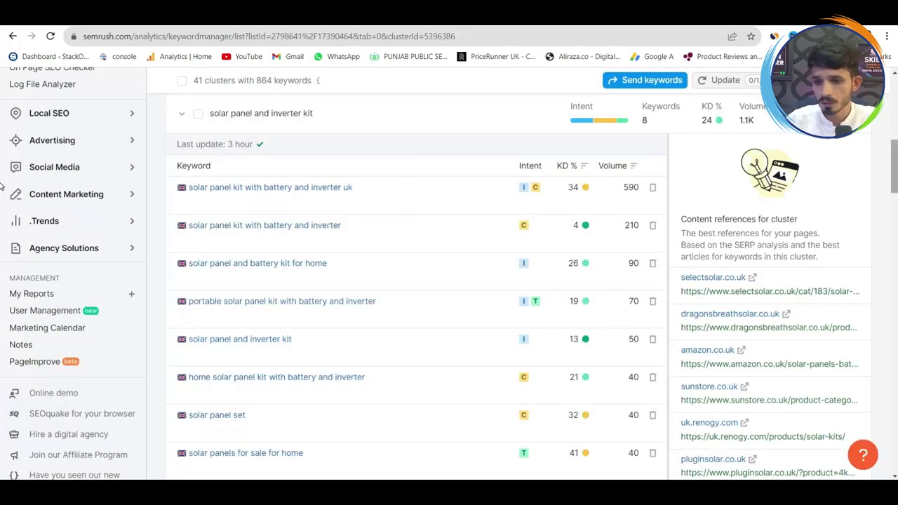
{"action": "scroll", "coordinate": [2, 211], "scroll_direction": "down", "scroll_amount": 6}
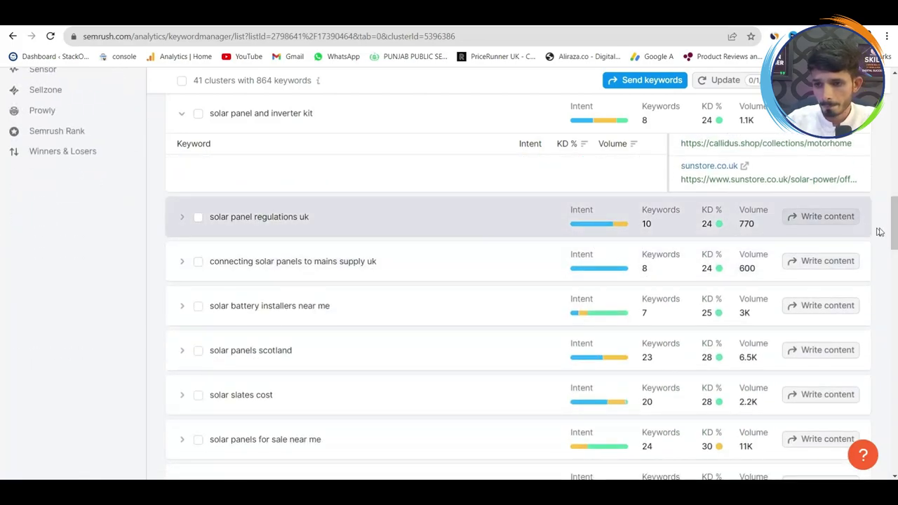
{"action": "left_click_drag", "start_coordinate": [892, 231], "coordinate": [885, 136]}
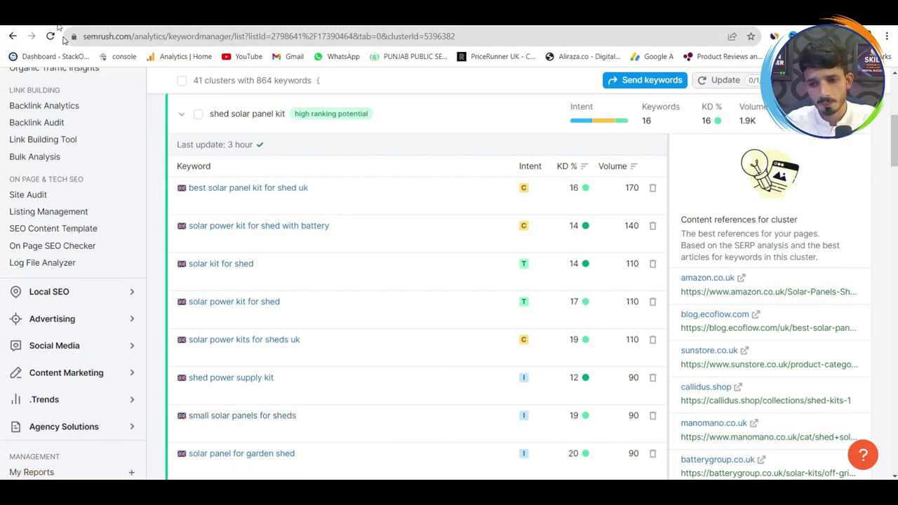
- Switch to Google Sheets and compare the "small solar panels for shed" entry in row 12 with the shed kit column heading in E15
{"action": "key", "text": "ctrl+Tab"}
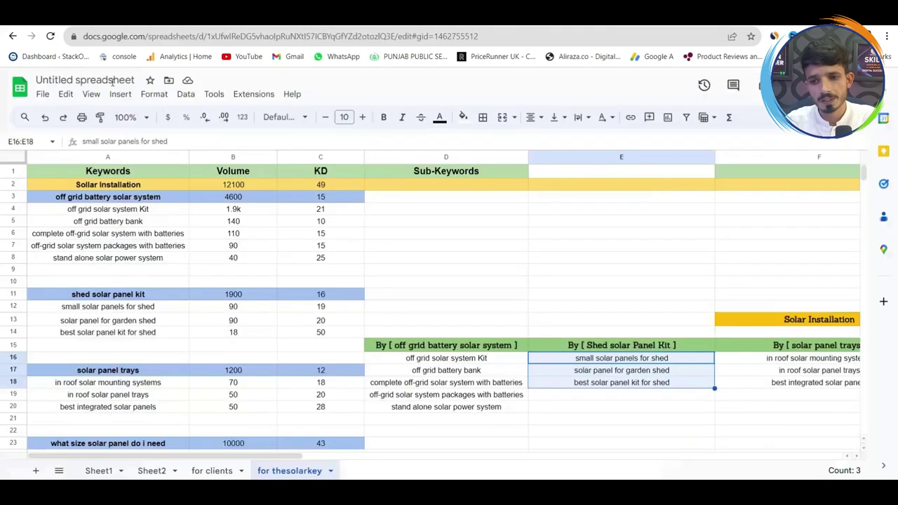
{"action": "left_click", "coordinate": [147, 309]}
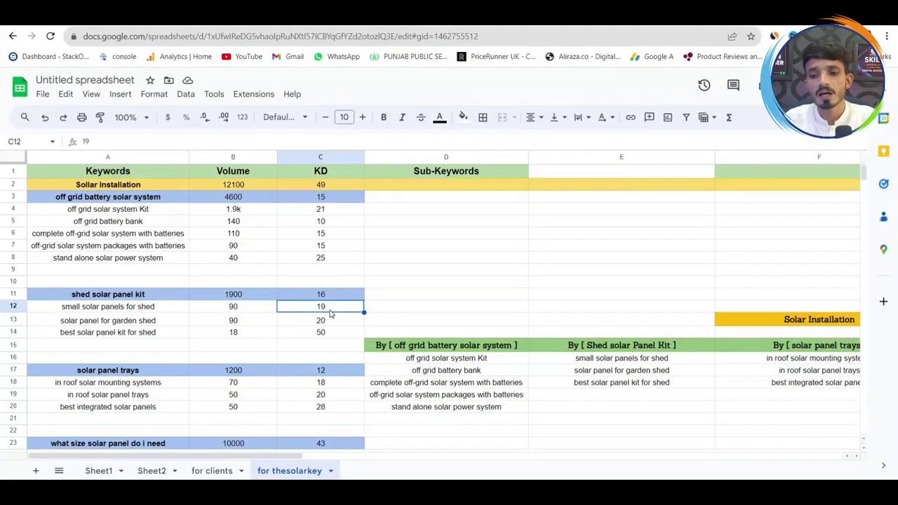
{"action": "left_click", "coordinate": [142, 308]}
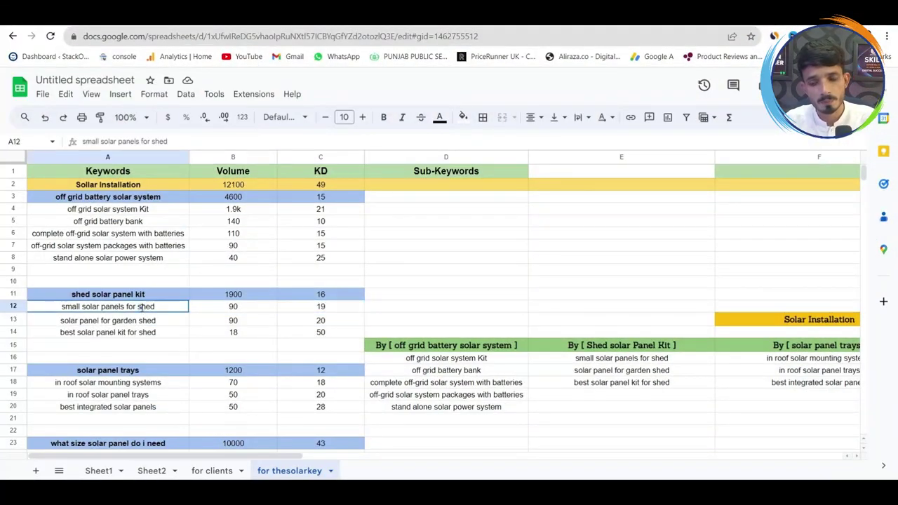
{"action": "left_click", "coordinate": [86, 284]}
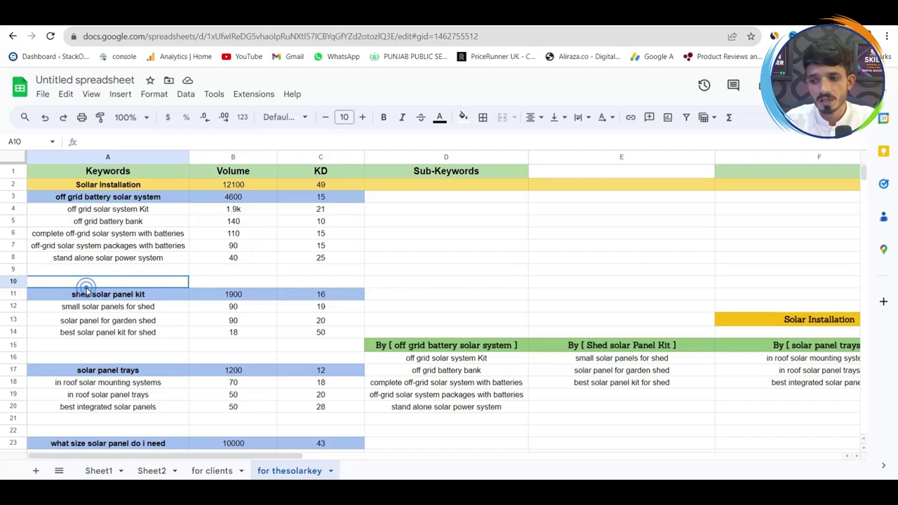
{"action": "left_click", "coordinate": [598, 345]}
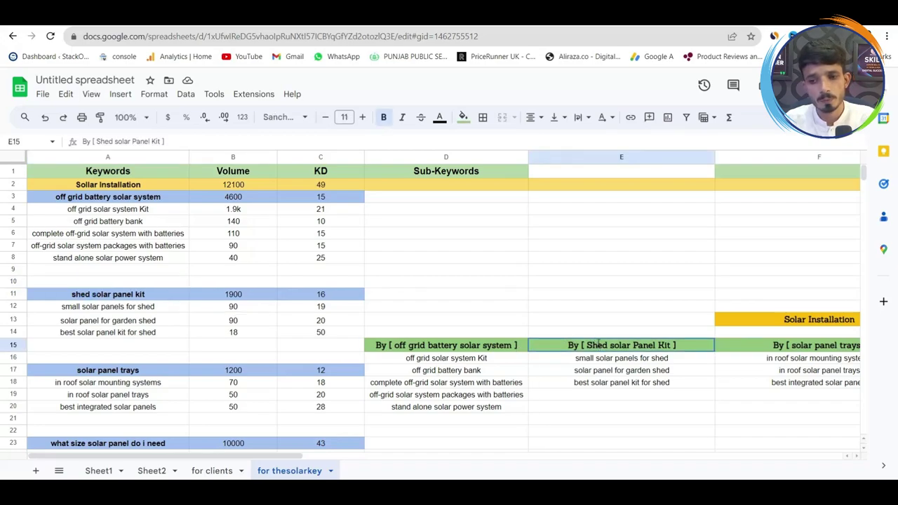
- Review the column A keyword groups for shed solar panel kit, solar panel trays and off grid battery solar system
{"action": "left_click", "coordinate": [125, 297]}
{"action": "left_click_drag", "start_coordinate": [126, 312], "coordinate": [128, 335]}
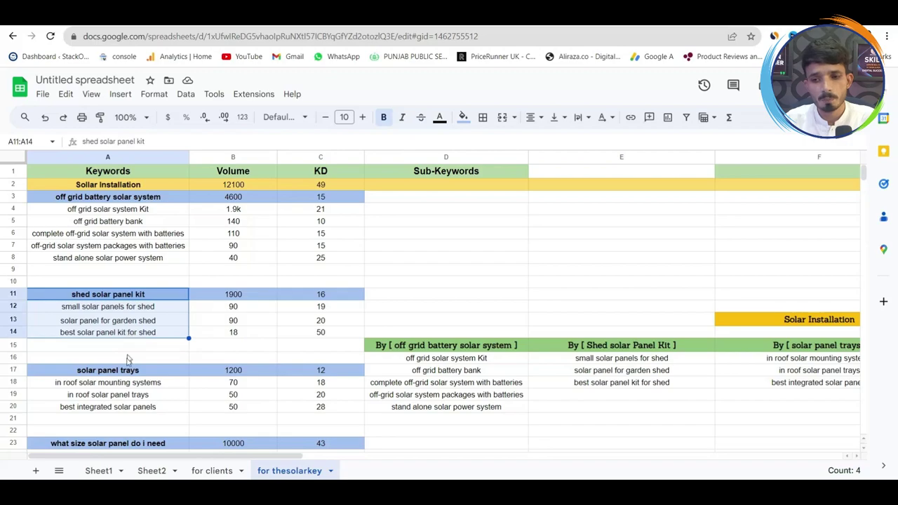
{"action": "left_click_drag", "start_coordinate": [123, 373], "coordinate": [126, 407]}
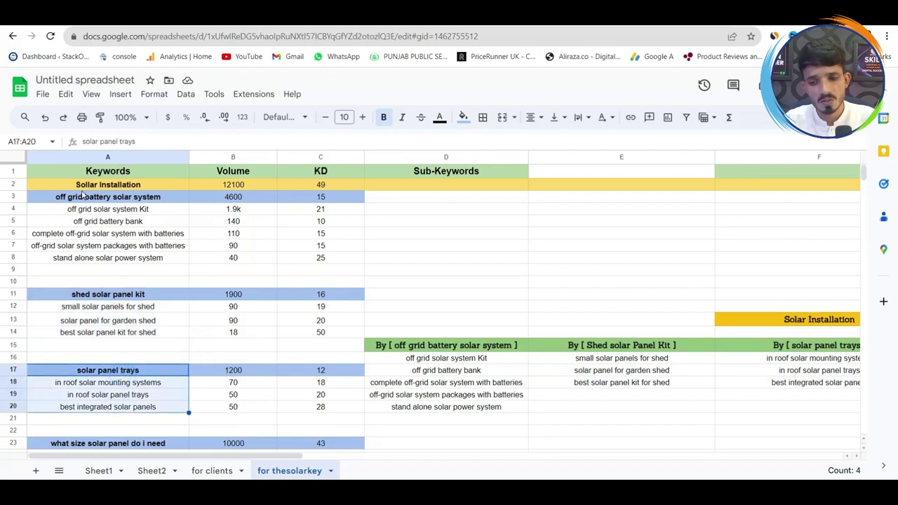
{"action": "left_click_drag", "start_coordinate": [82, 181], "coordinate": [100, 261]}
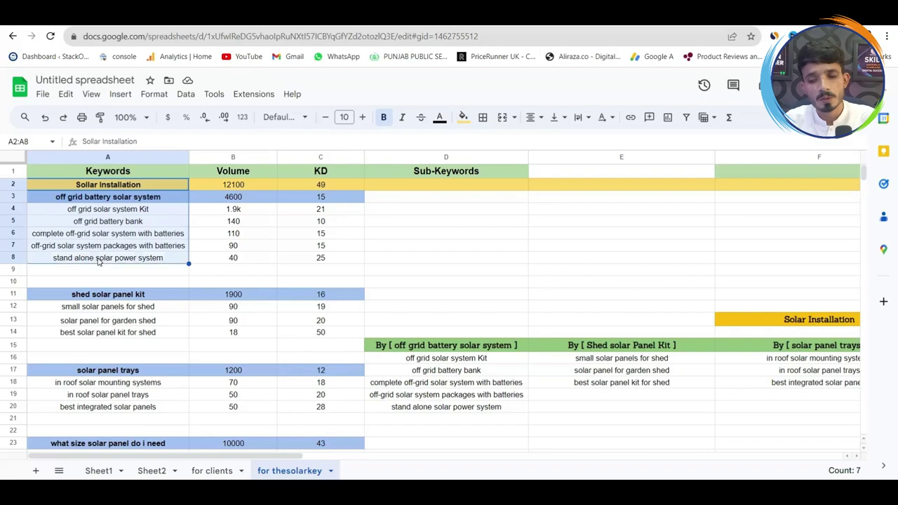
{"action": "left_click", "coordinate": [91, 212]}
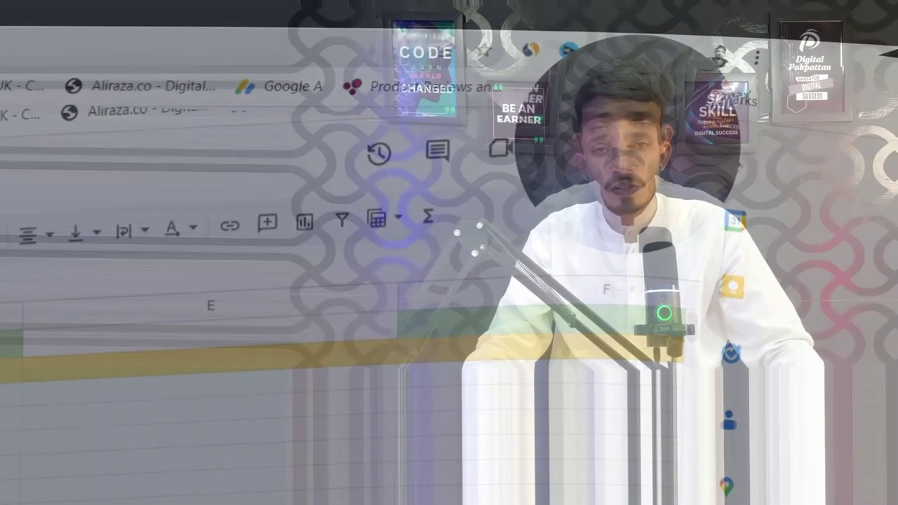